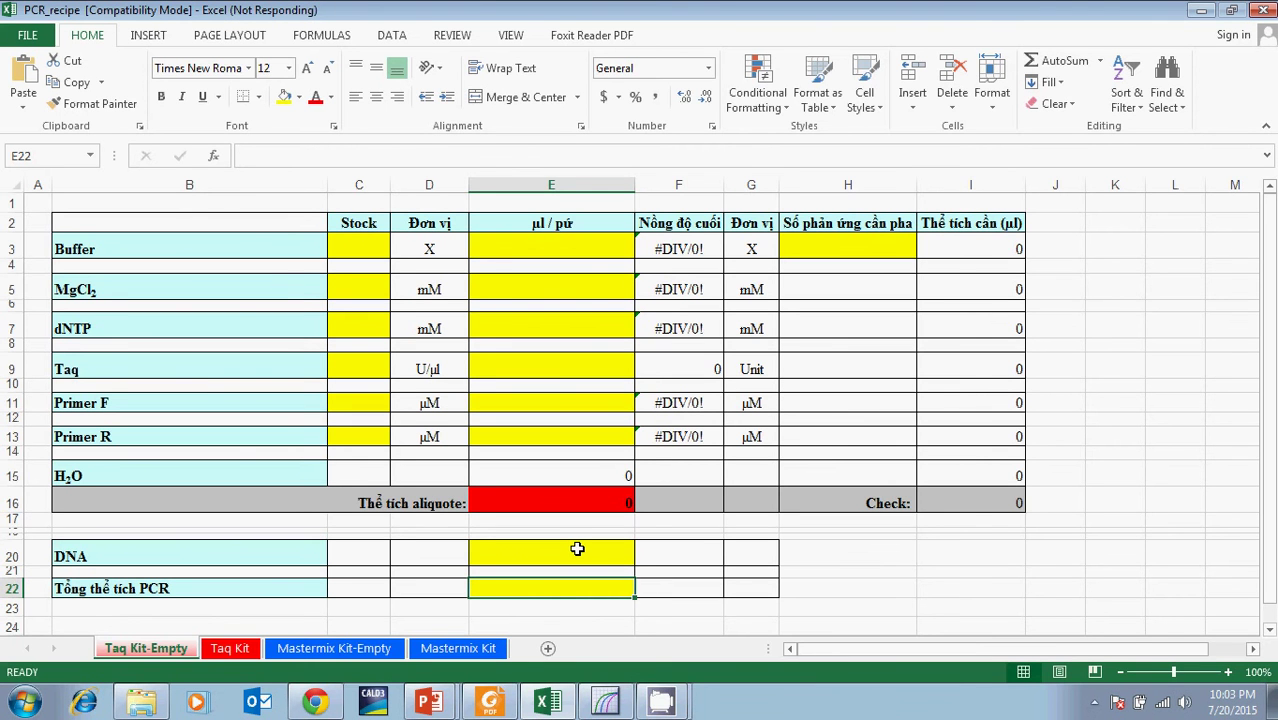
Enter a total PCR volume of 50 µl and a DNA volume of 1 µl in the µl / pứ column.
type("5")
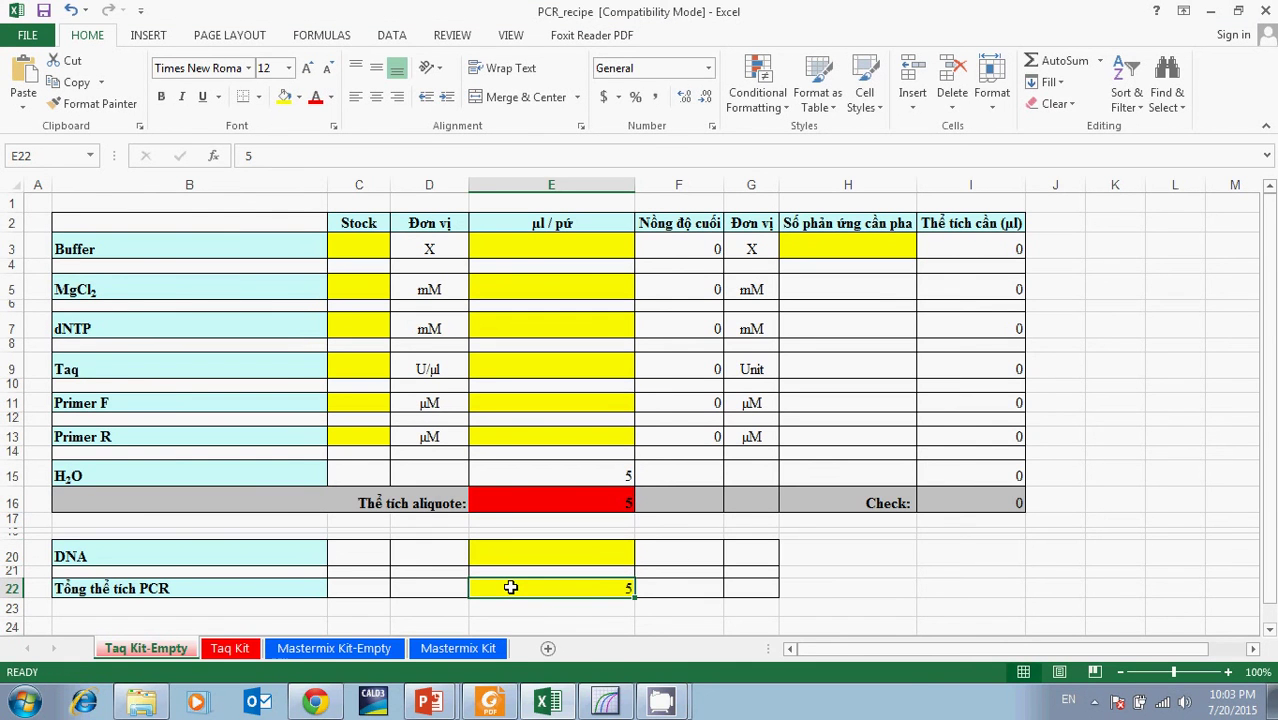
double_click(510, 587)
type("0")
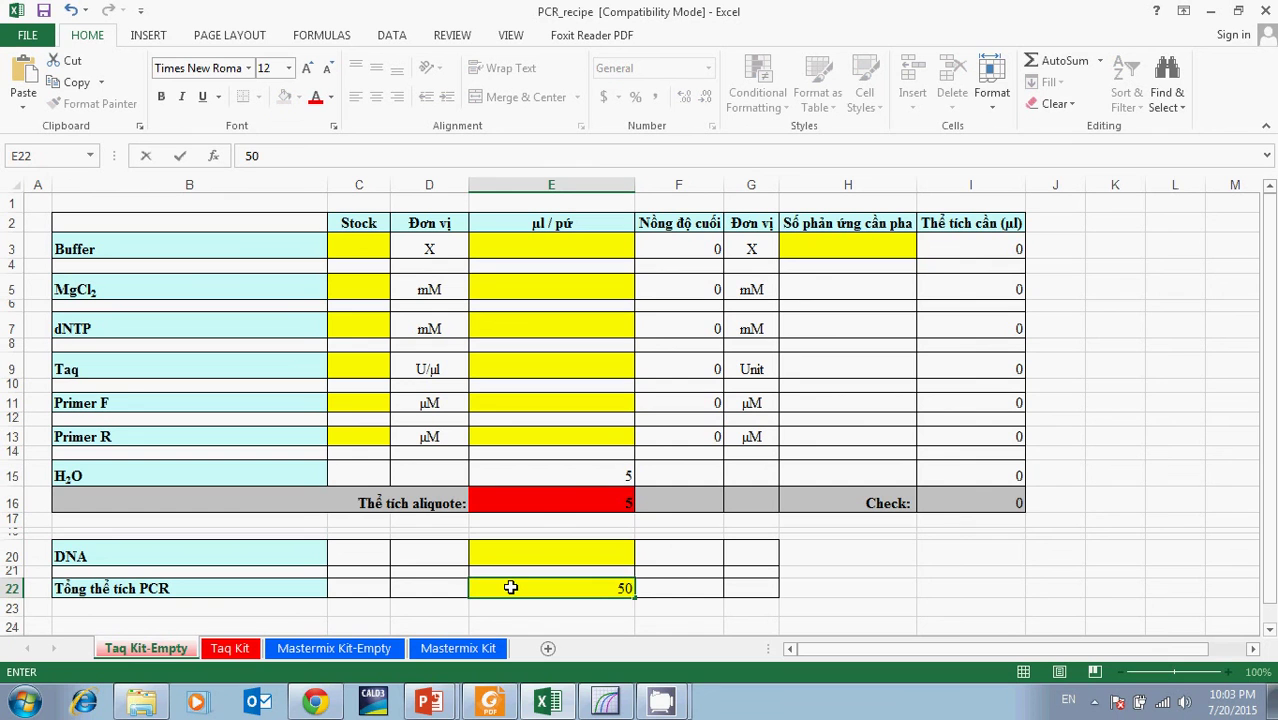
key("Return")
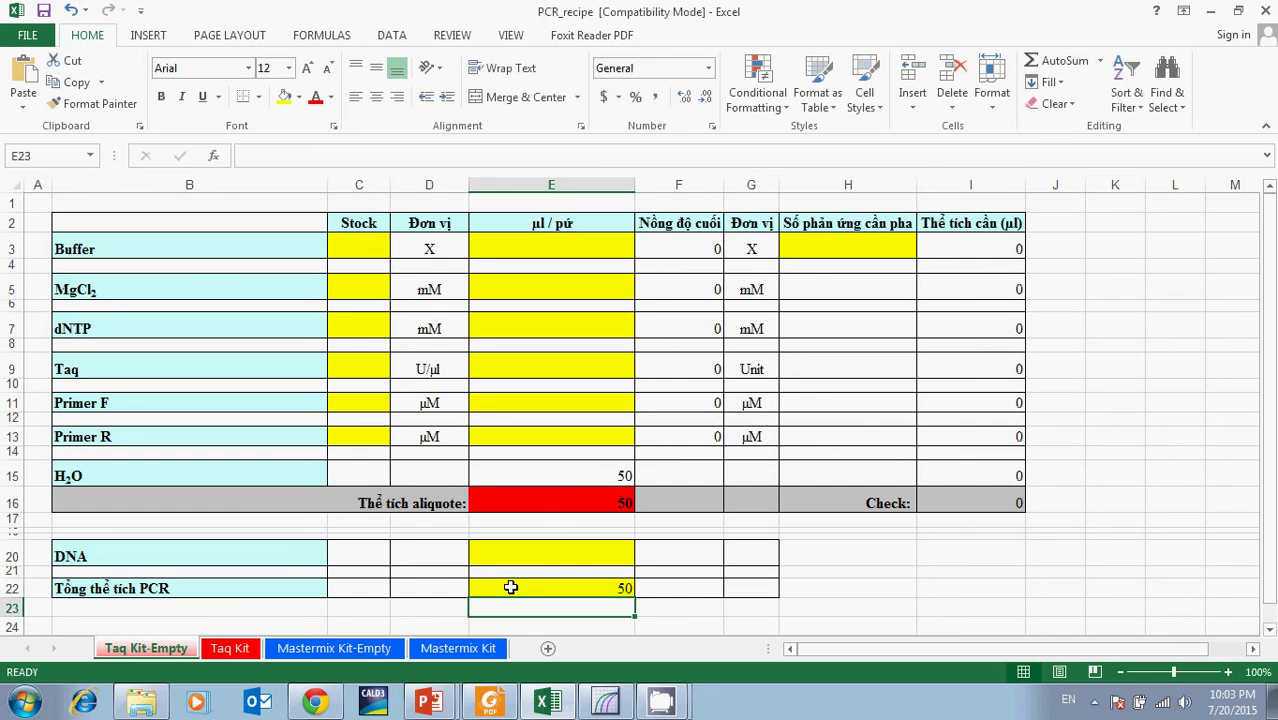
left_click(563, 555)
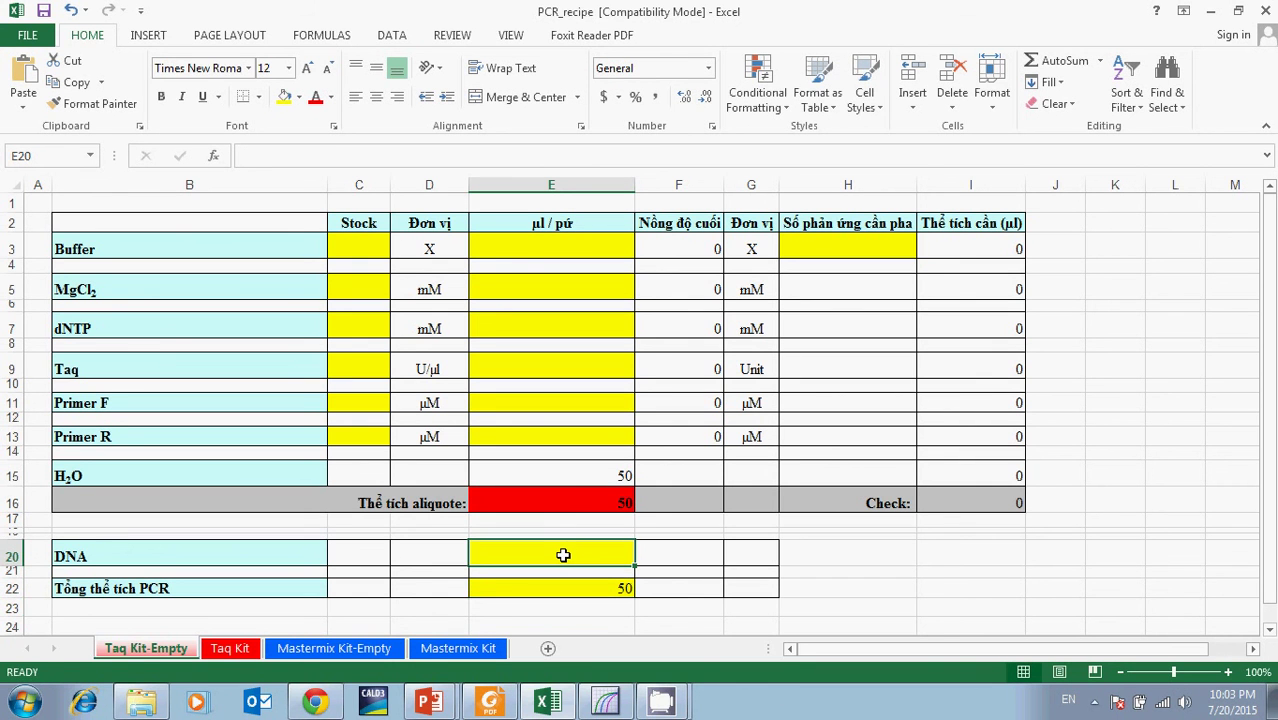
type("1")
key("Return")
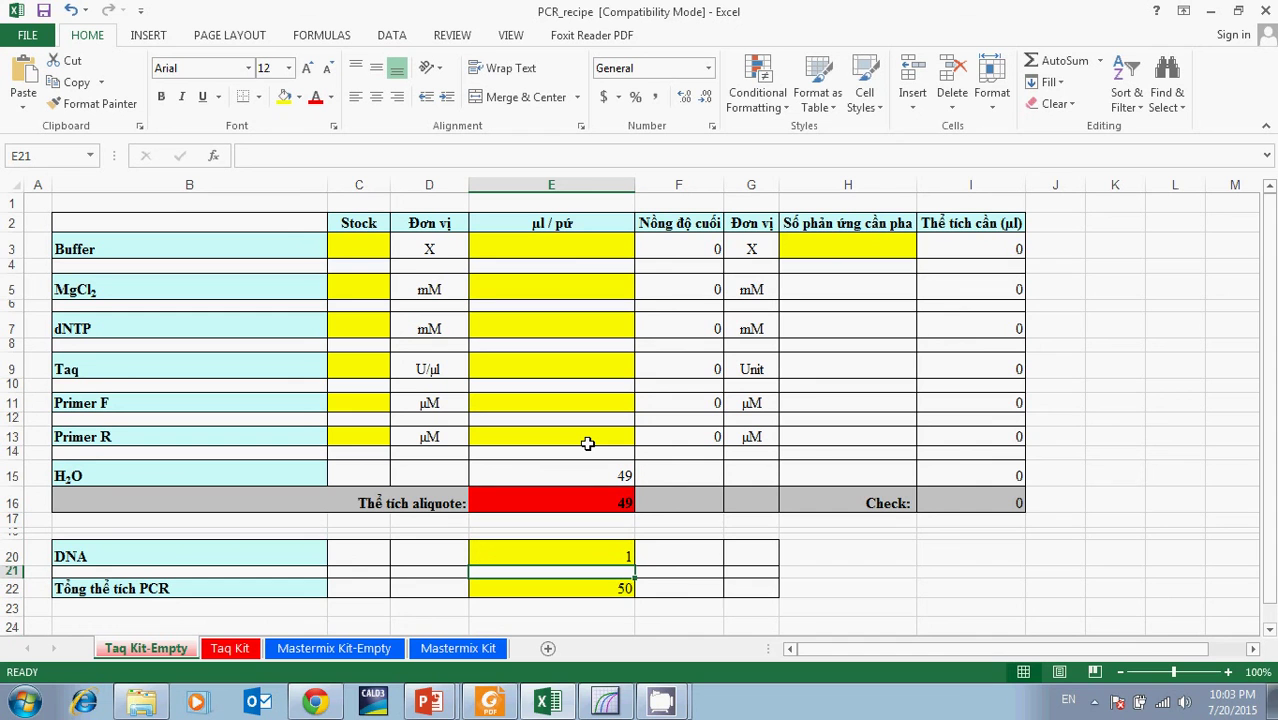
Fill in the Buffer row with a stock of 10 X and 5 µl per reaction.
left_click(560, 248)
left_click(358, 248)
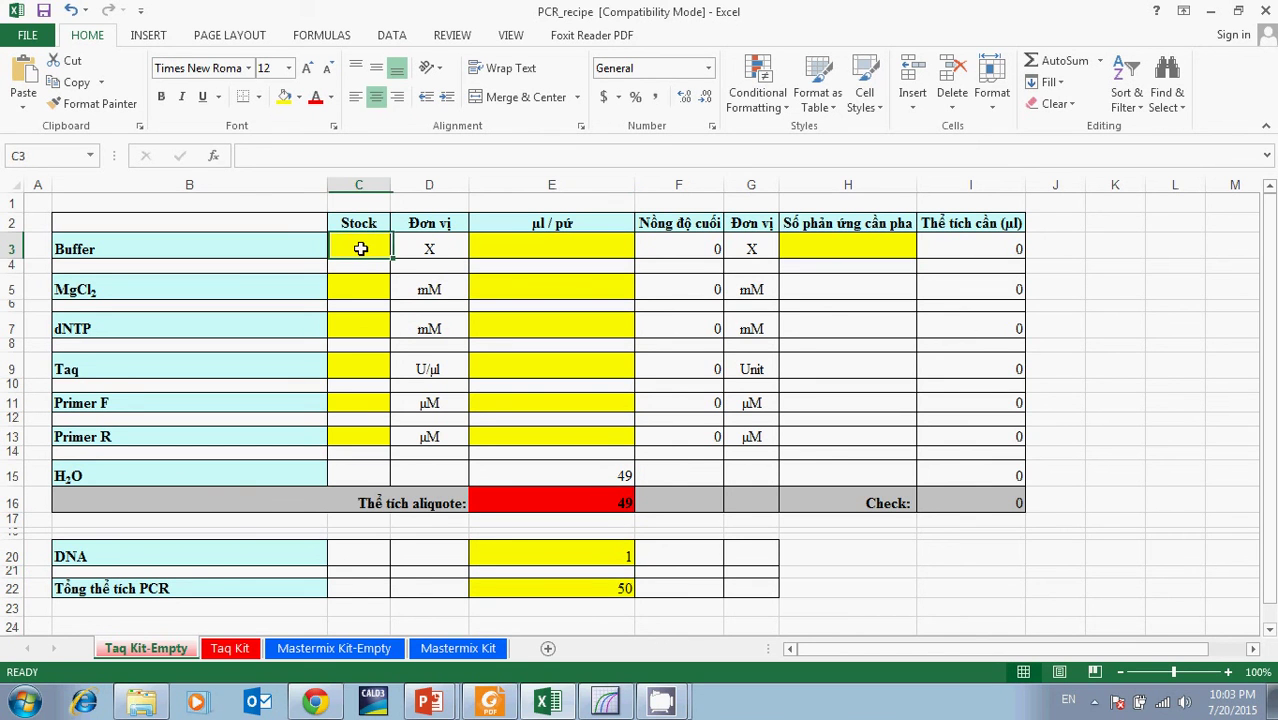
key("Right")
key("Right")
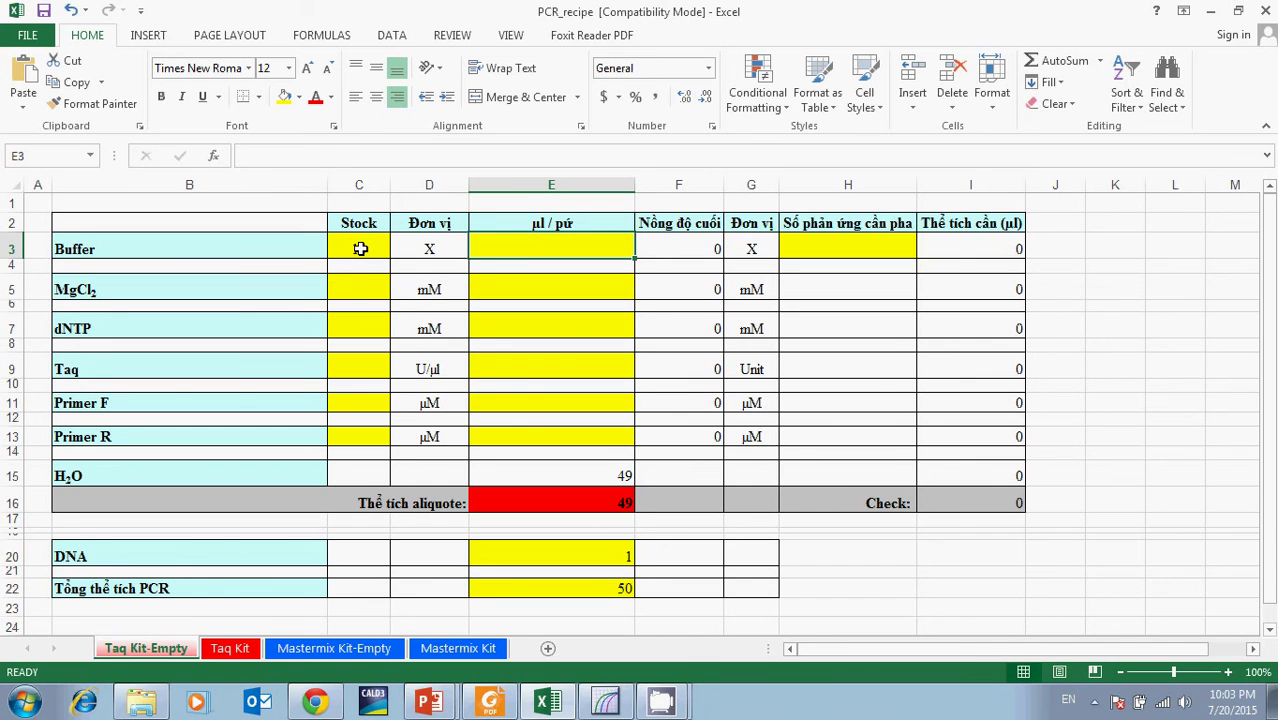
type("5")
key("Return")
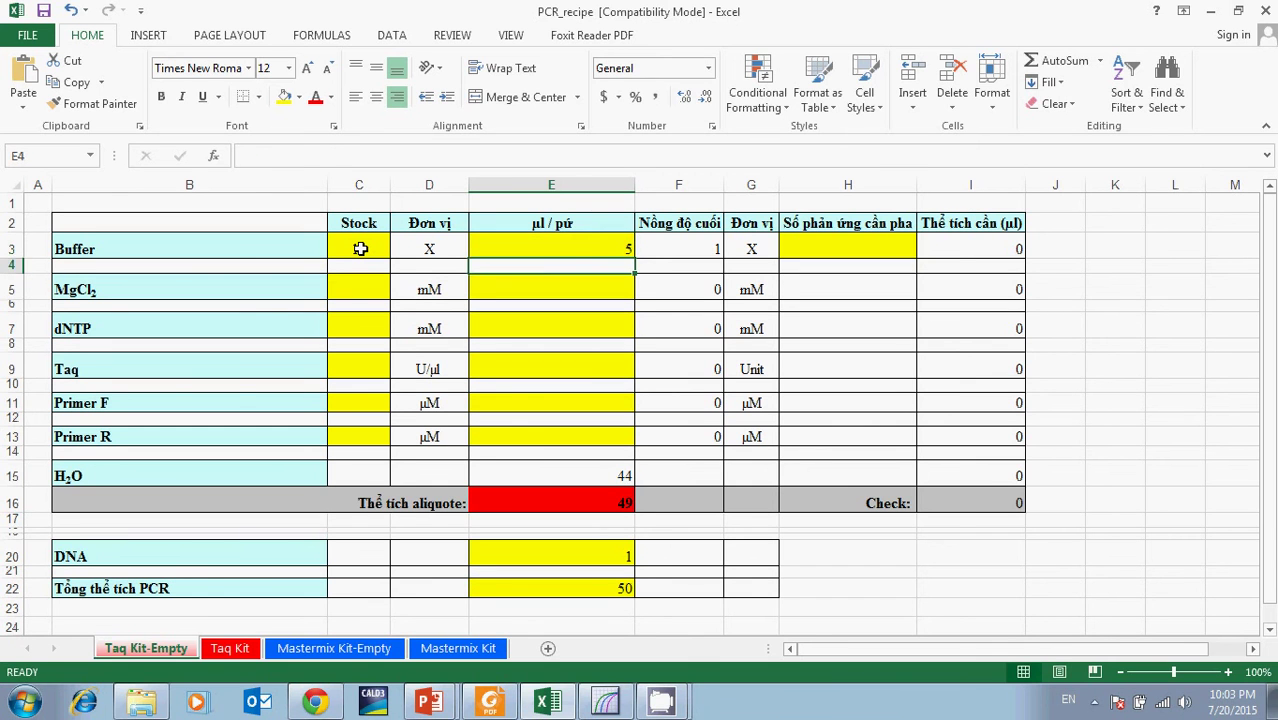
Fill in the MgCl2 row with a stock of 50 mM and 2.5 µl per reaction.
key("Up")
key("Right")
key("Down")
key("Left")
key("Left")
key("Left")
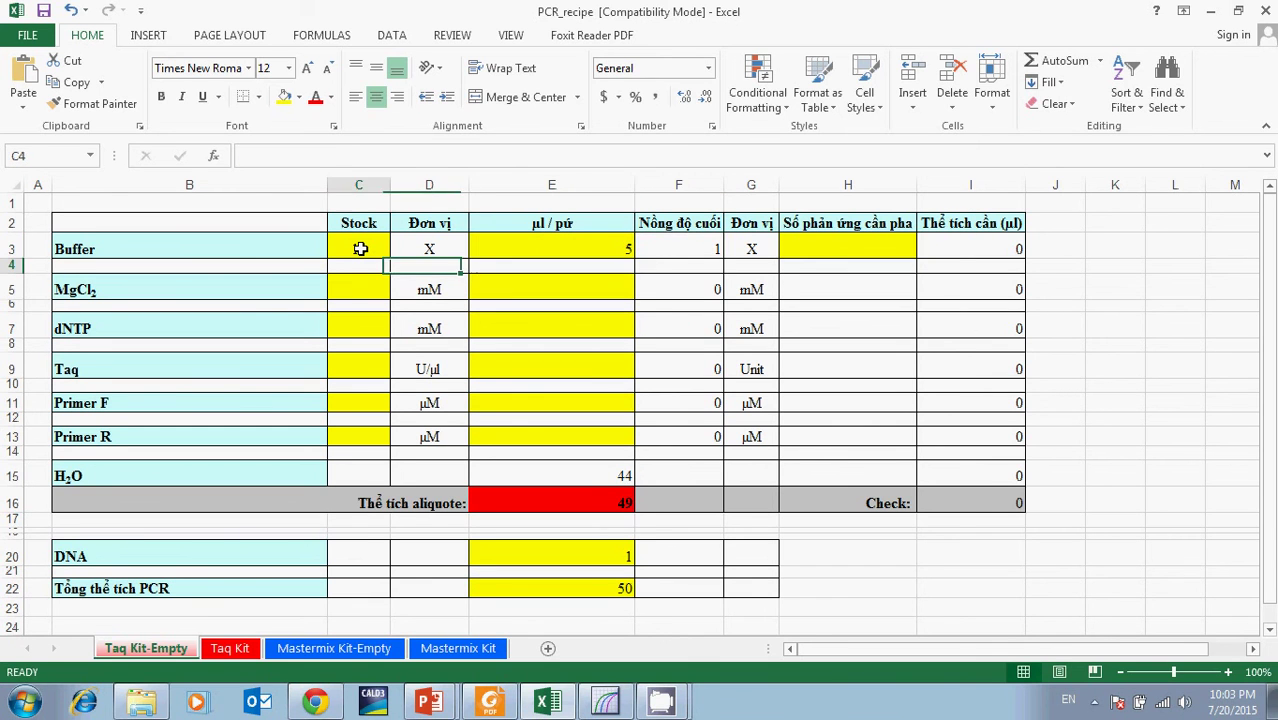
key("Down")
type("50")
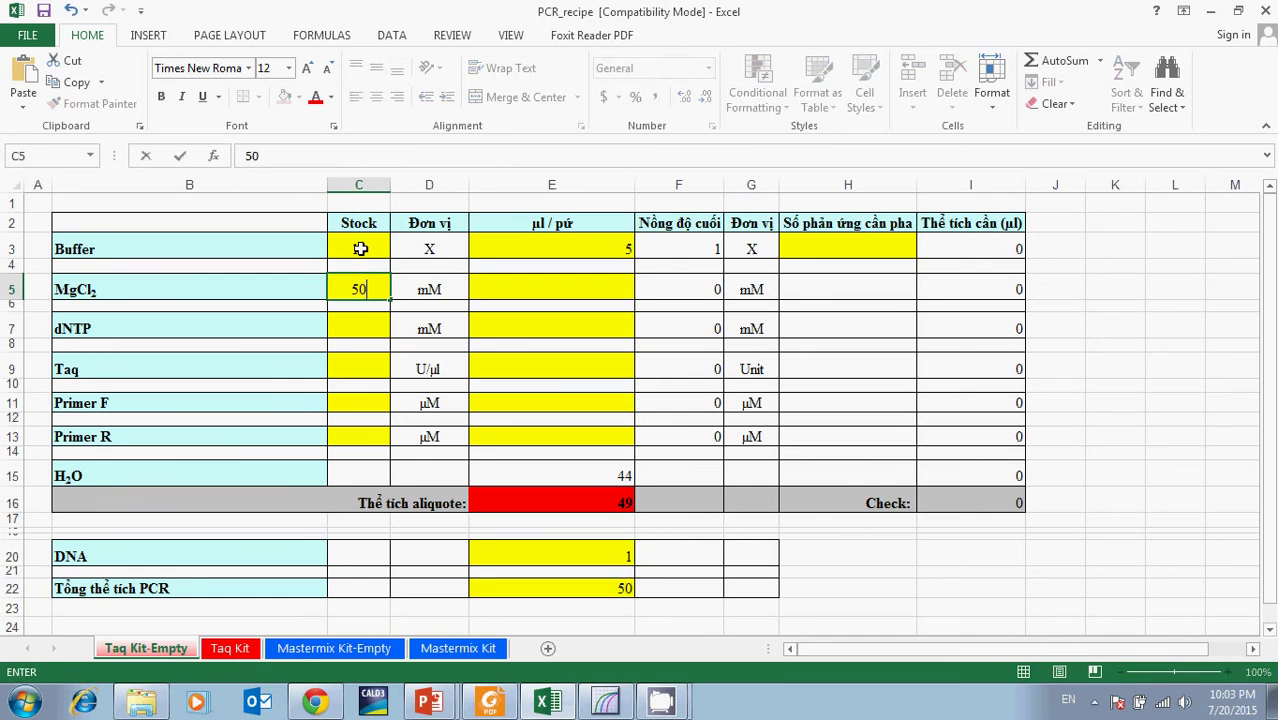
key("Right")
key("Right")
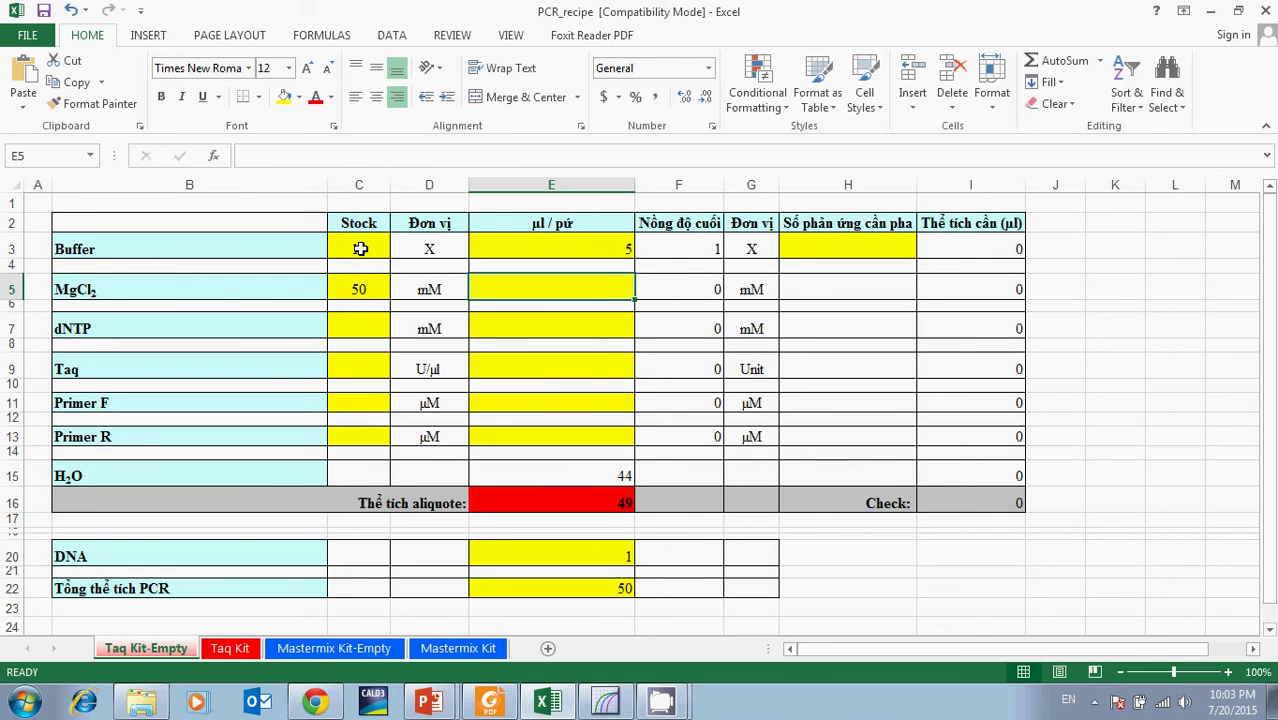
type("2.5")
key("Return")
Fill in the dNTP row with a stock of 10 mM and 1 µl per reaction.
key("Down")
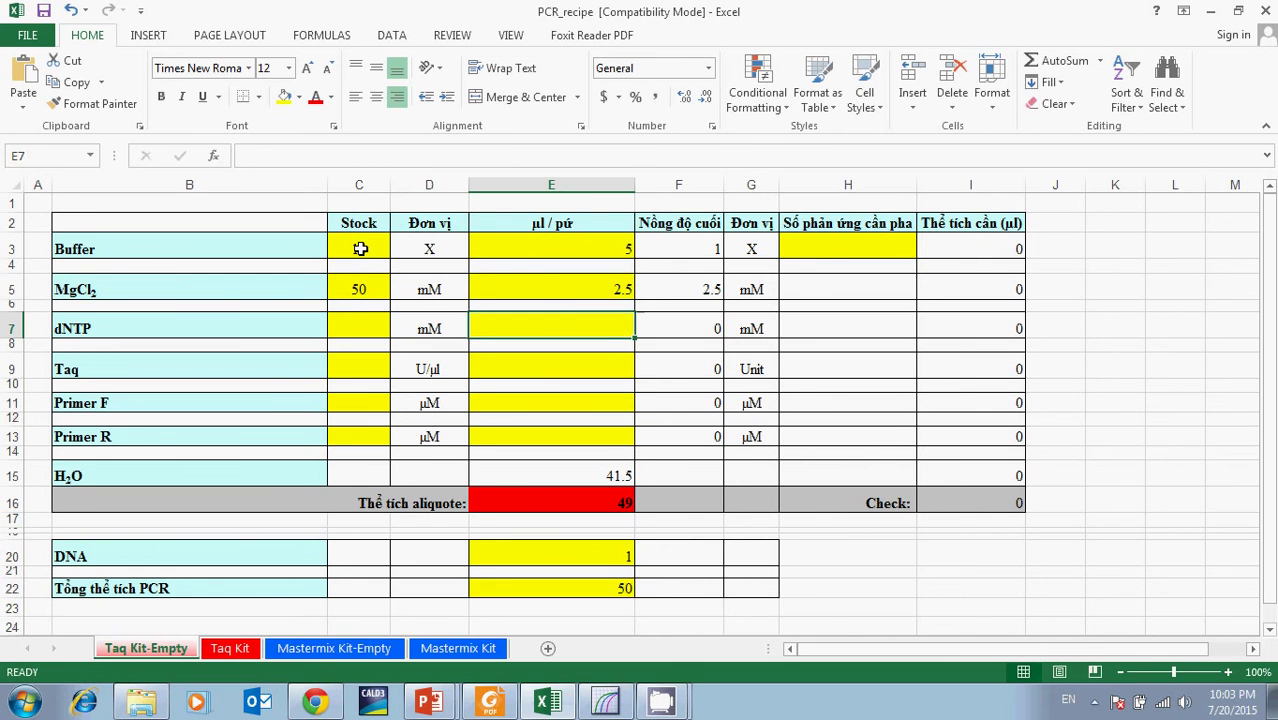
key("Left")
key("Left")
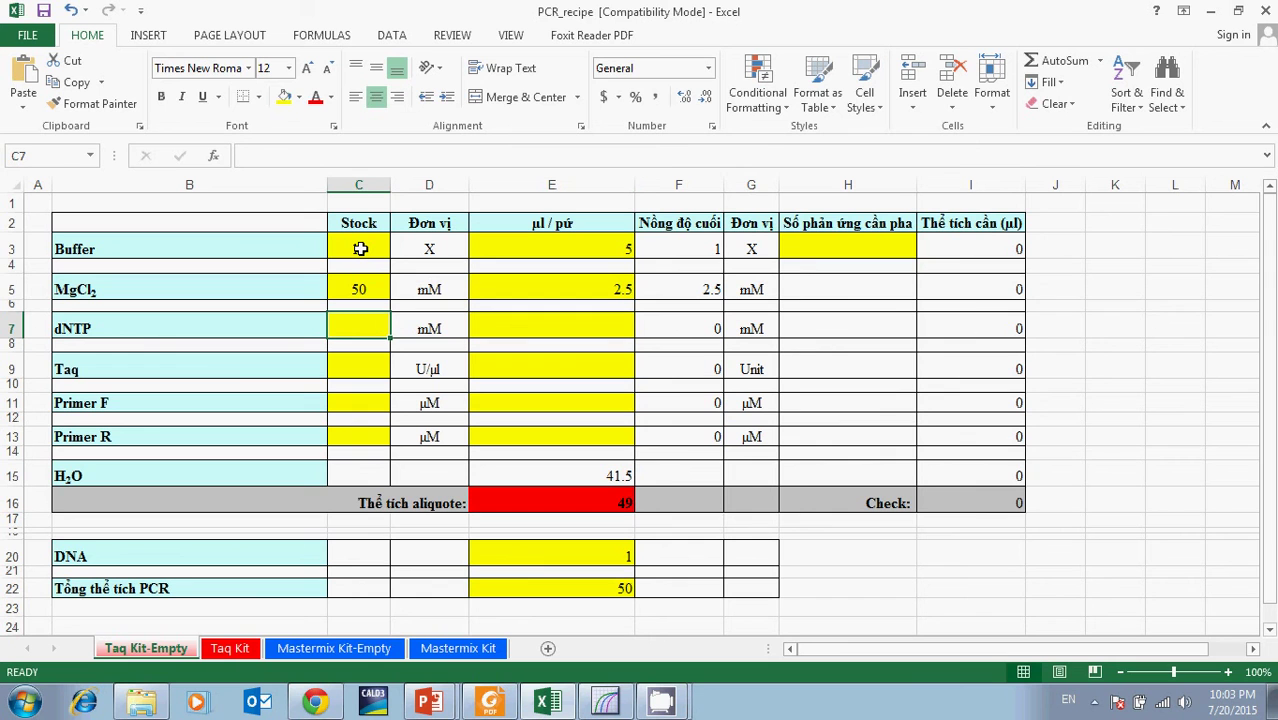
type("10")
key("Right")
key("Right")
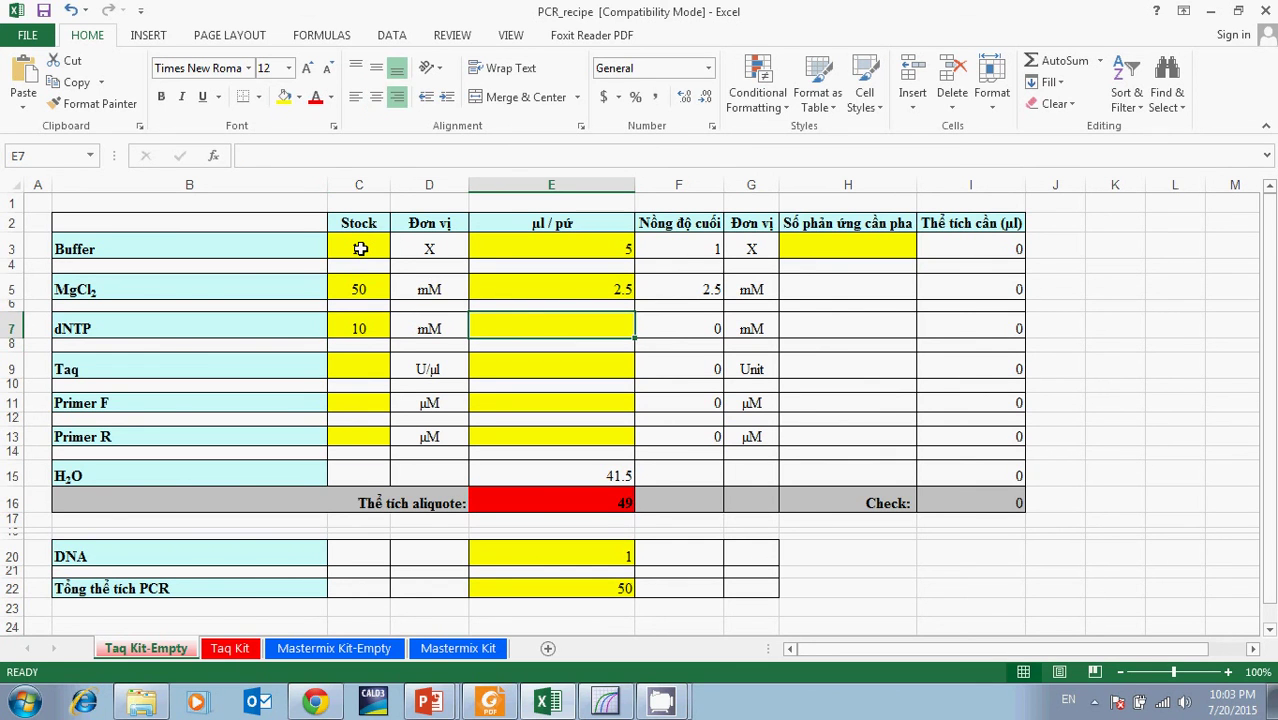
type("1")
key("Return")
Fill in the Taq row with a stock of 2.5 U/µl and 0.5 µl per reaction.
key("Down")
key("Left")
key("Left")
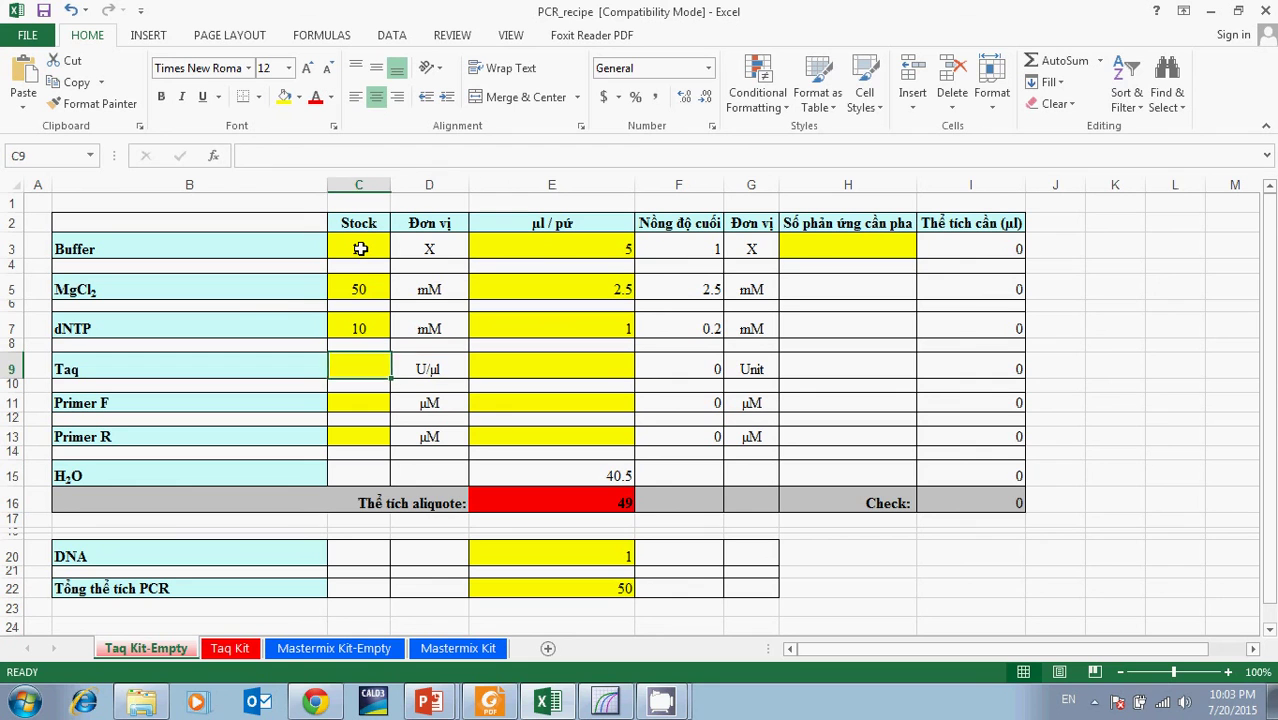
type("2.5")
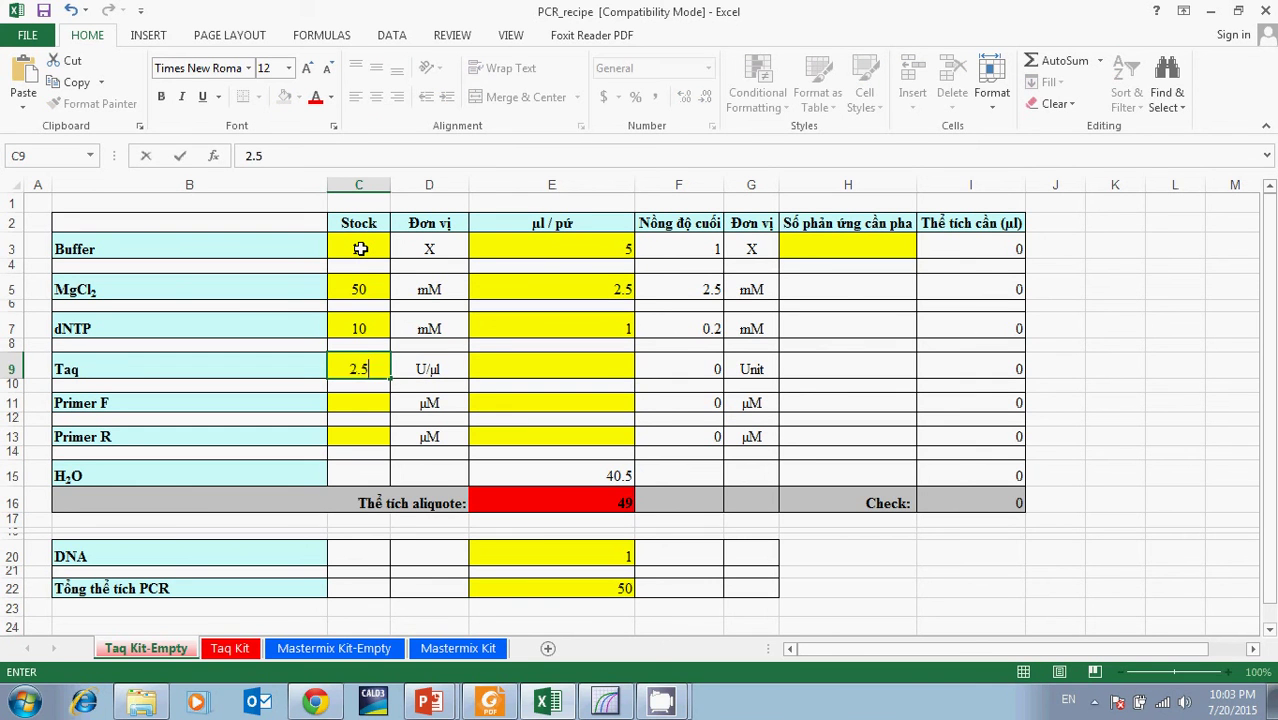
key("Return")
key("Up")
key("Right")
key("Right")
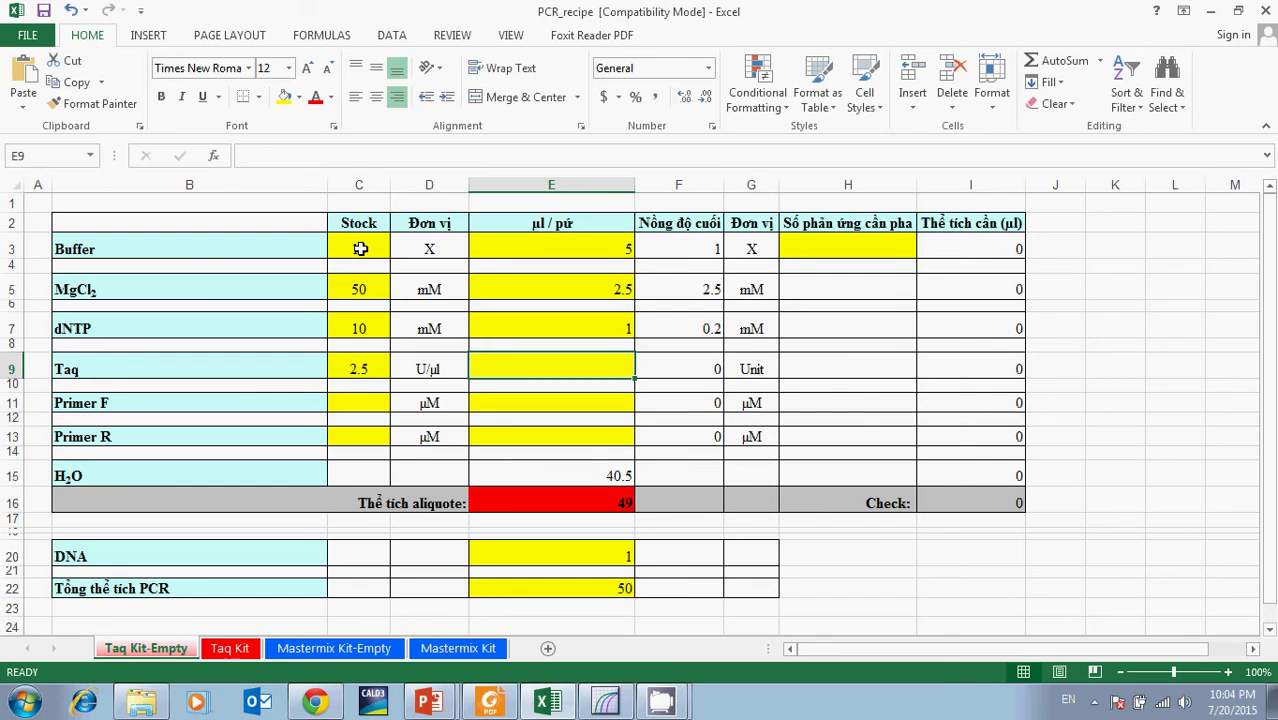
type("0.5")
key("Return")
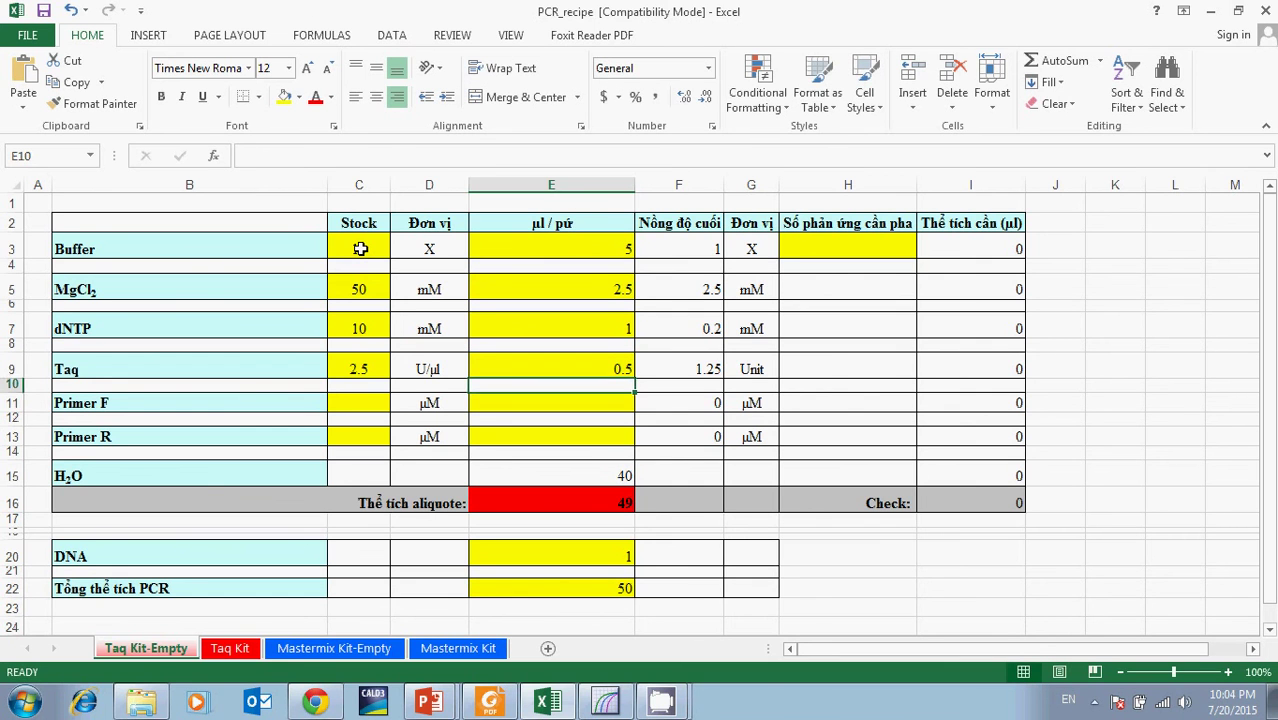
Fill in the Primer F row with a stock of 25 µM and 1 µl per reaction.
key("Down")
key("Left")
key("Left")
type("25")
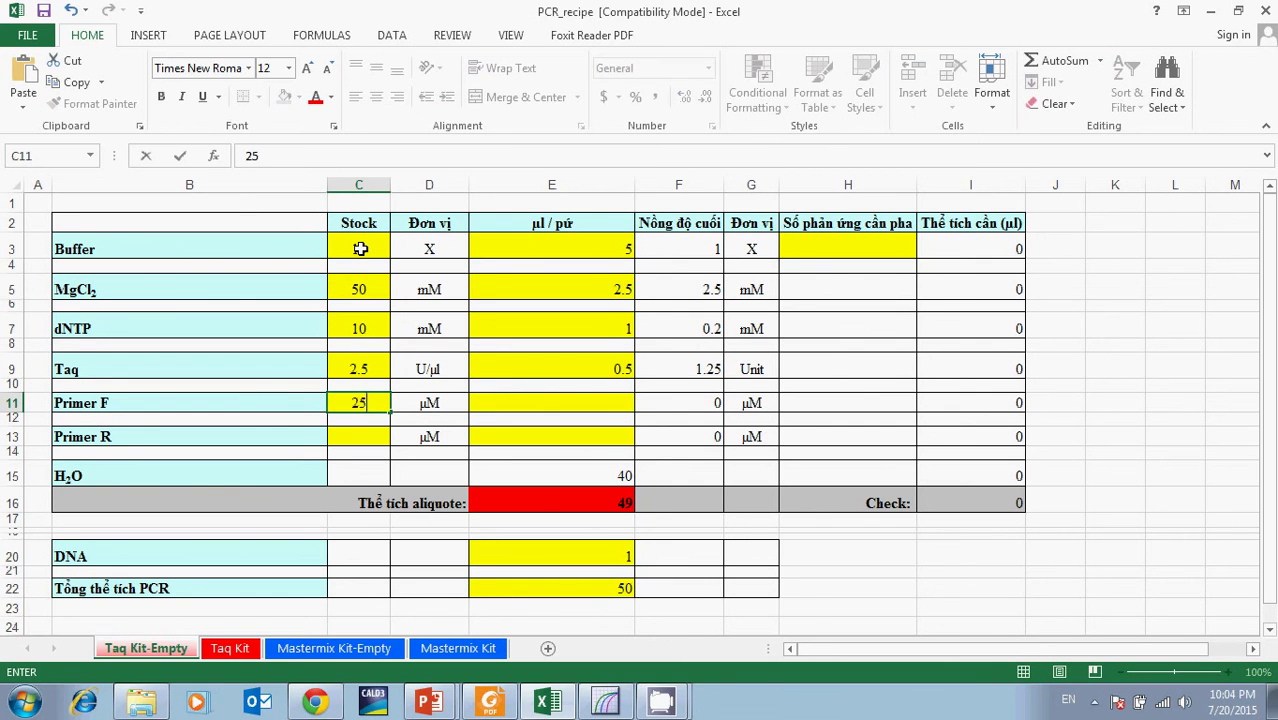
key("Right")
key("Right")
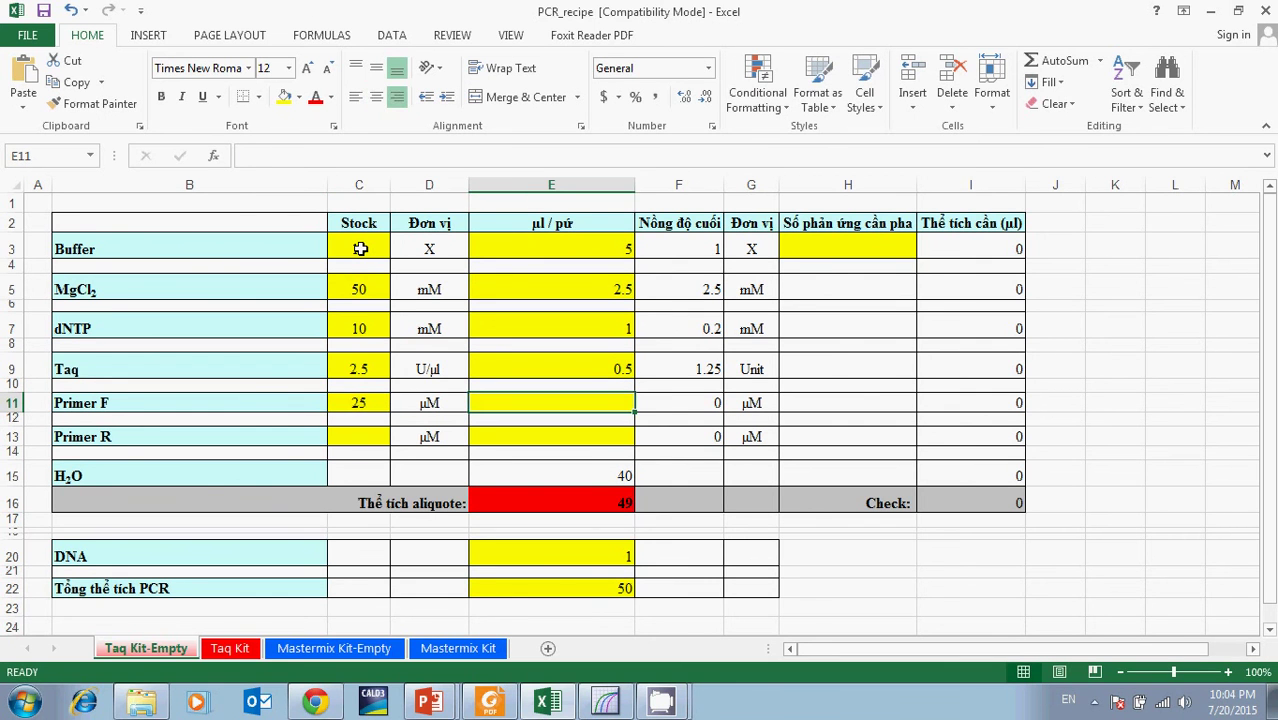
type("1")
key("Return")
Fill in the Primer R row with a stock of 25 µM and 1 µl per reaction.
key("Down")
key("Left")
key("Left")
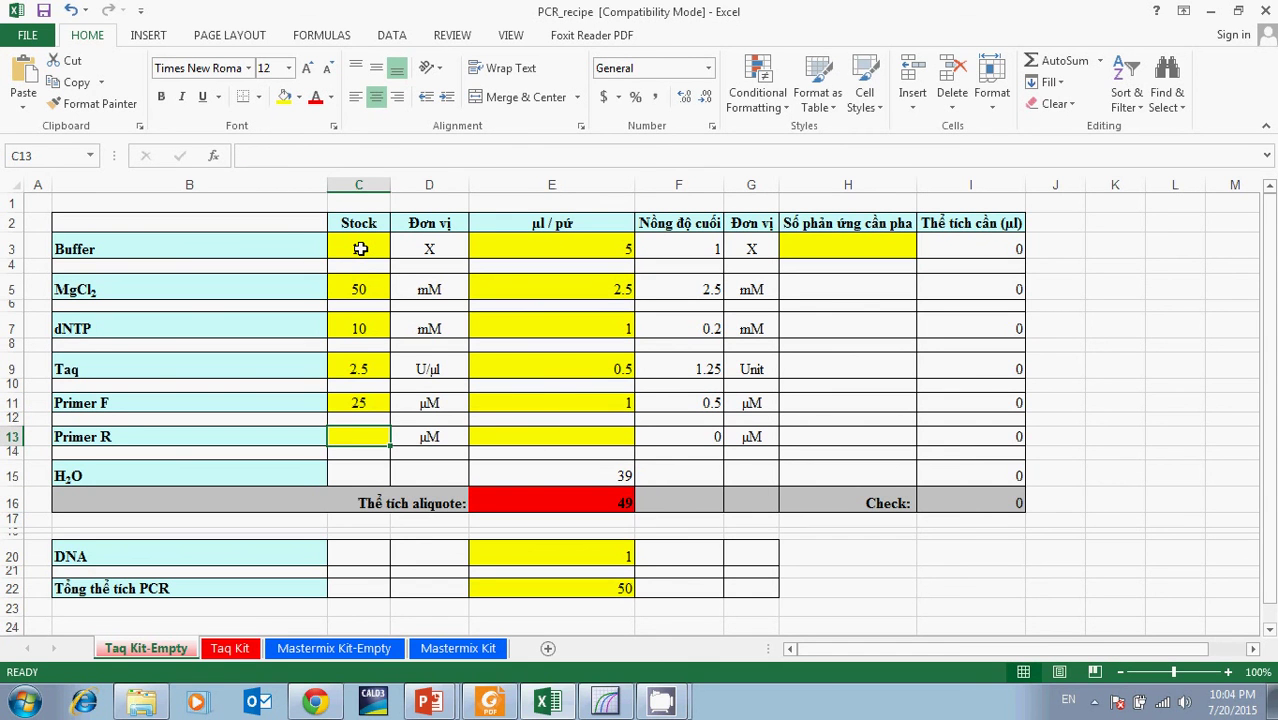
type("25")
key("Right")
key("Right")
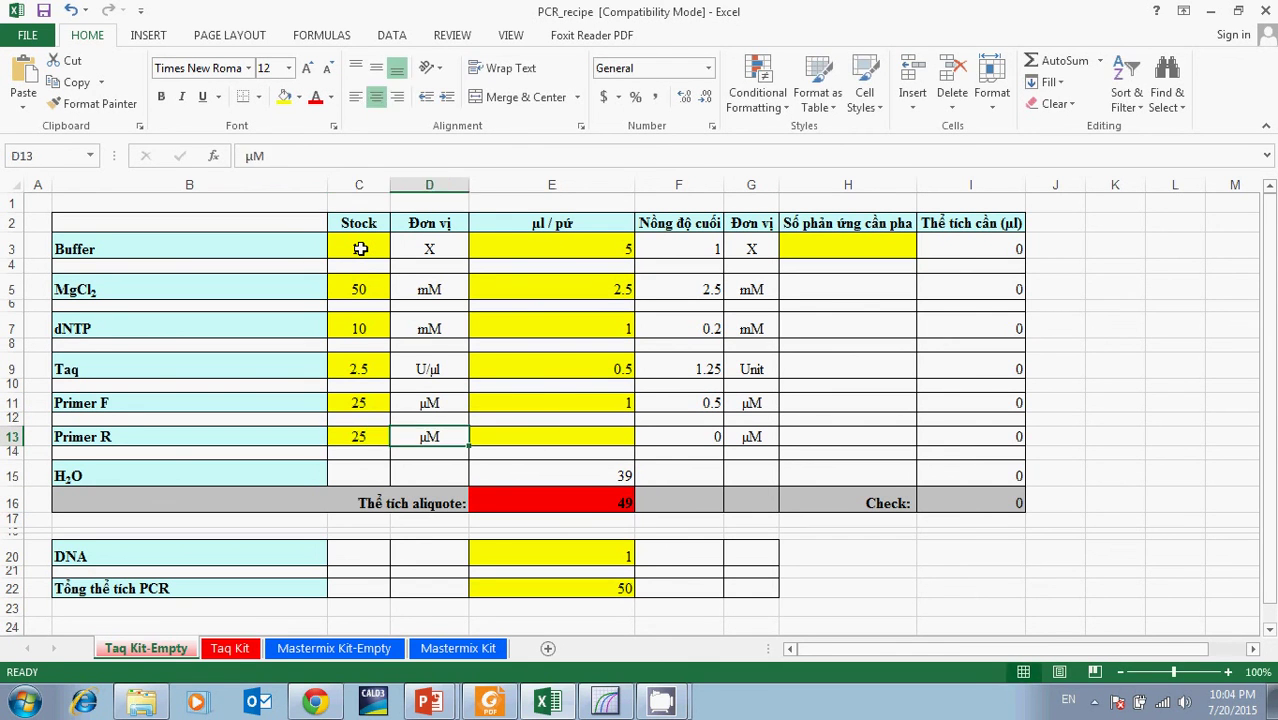
type("1")
key("Return")
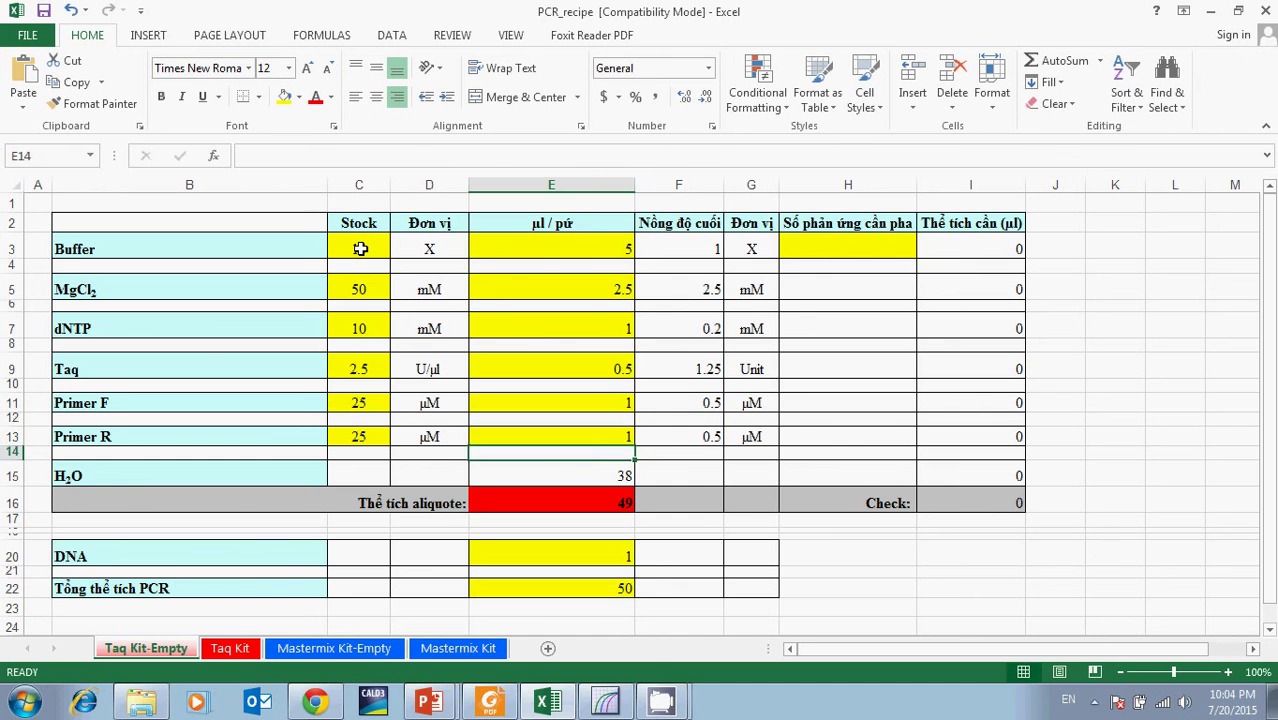
Review the per-reaction volumes entered from the Primer R row up to the Buffer row.
key("Up")
key("Up")
key("Up")
key("Up")
key("Up")
key("Up")
key("Up")
key("Up")
key("Up")
key("Up")
key("Up")
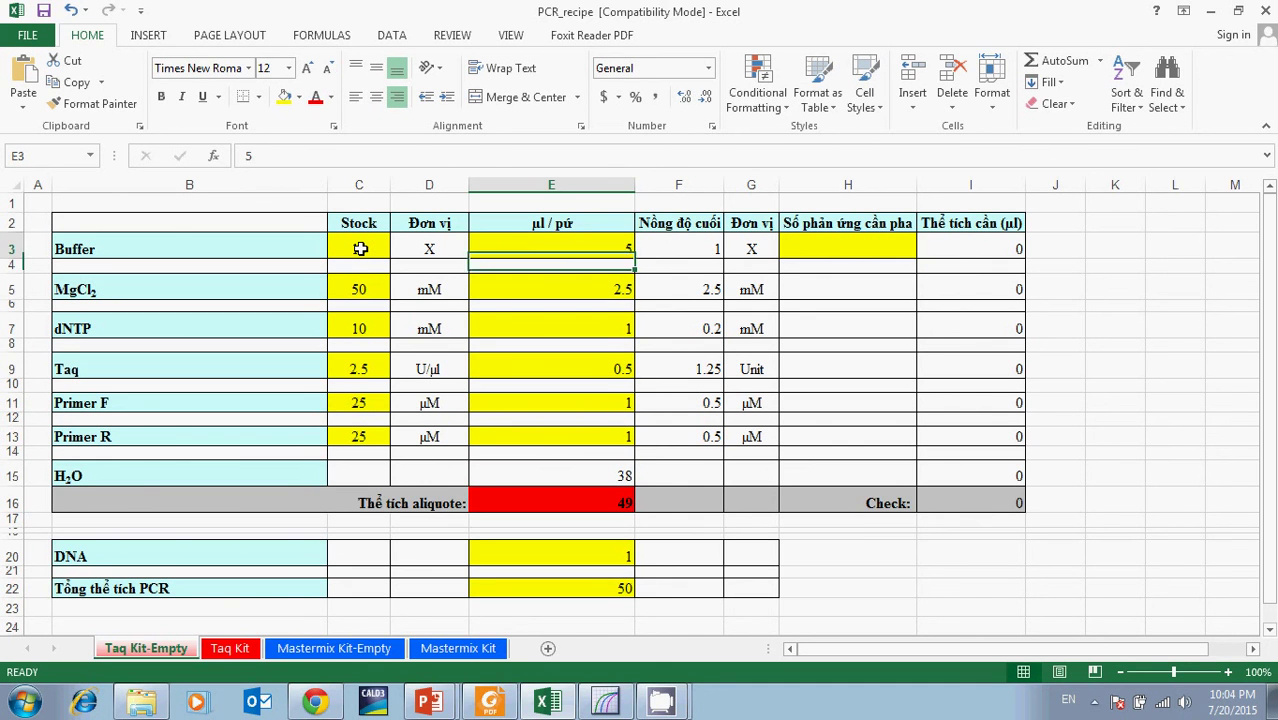
key("Down")
key("Down")
key("Up")
key("Up")
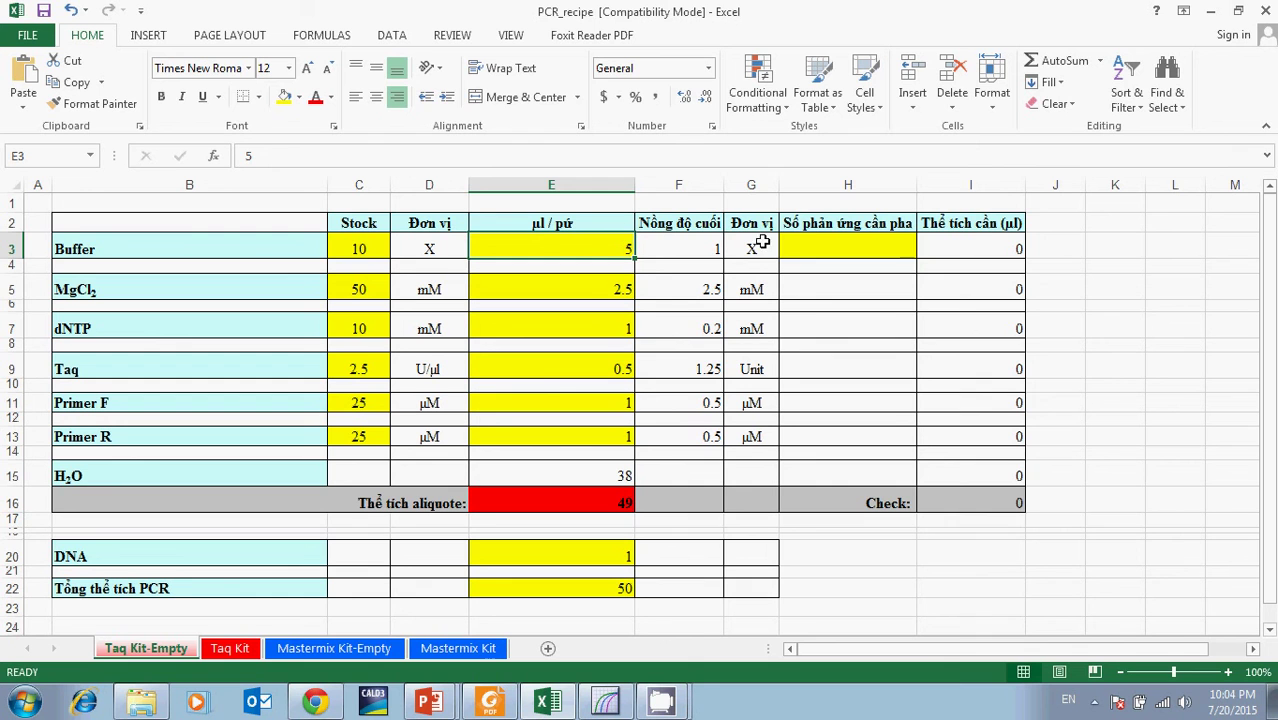
Set the number of reactions to prepare (Số phản ứng cần pha) to 20.
left_click(818, 243)
type("20")
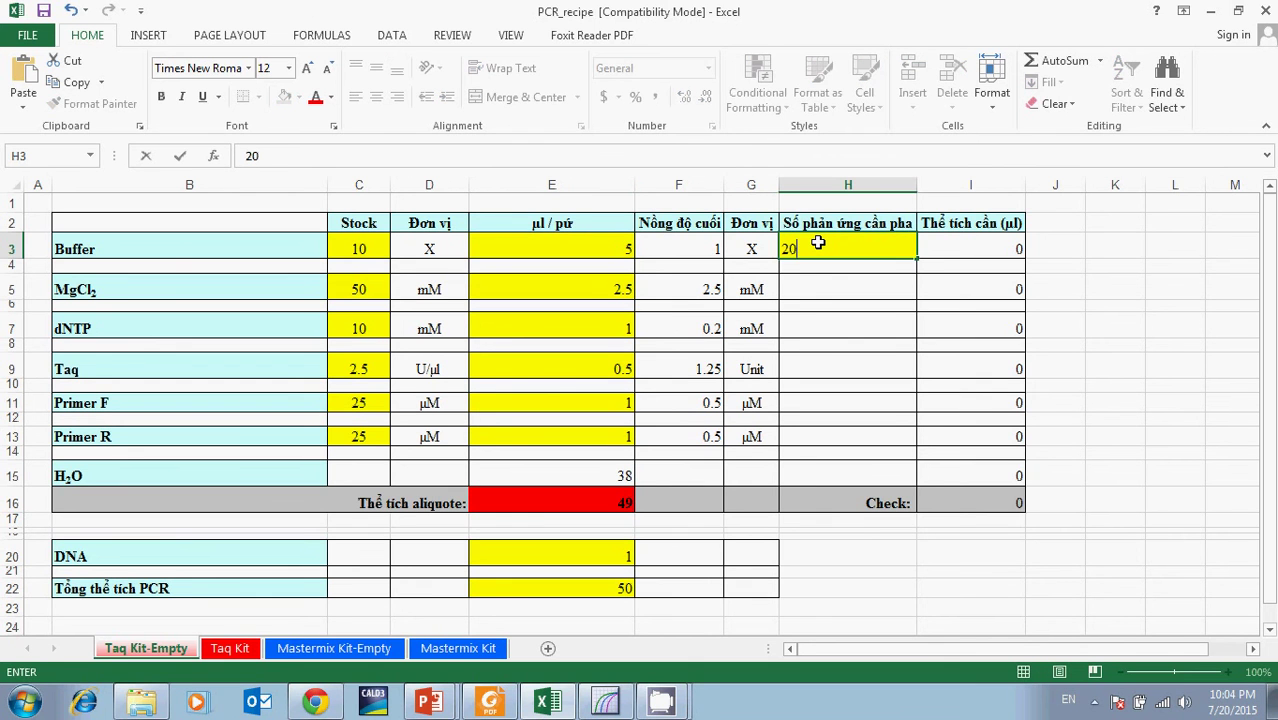
key("Return")
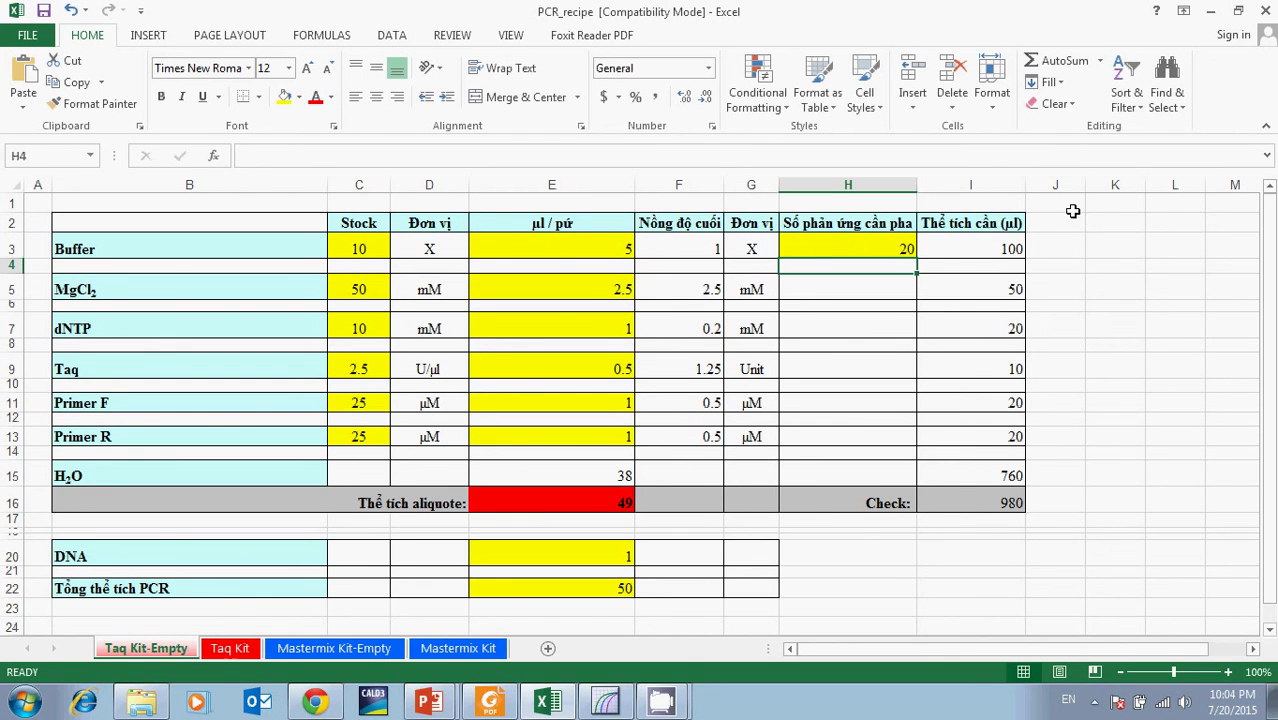
Examine the required total volumes (Thể tích cần) of Buffer and MgCl2 and their formulas.
left_click(996, 243)
left_click(1006, 287)
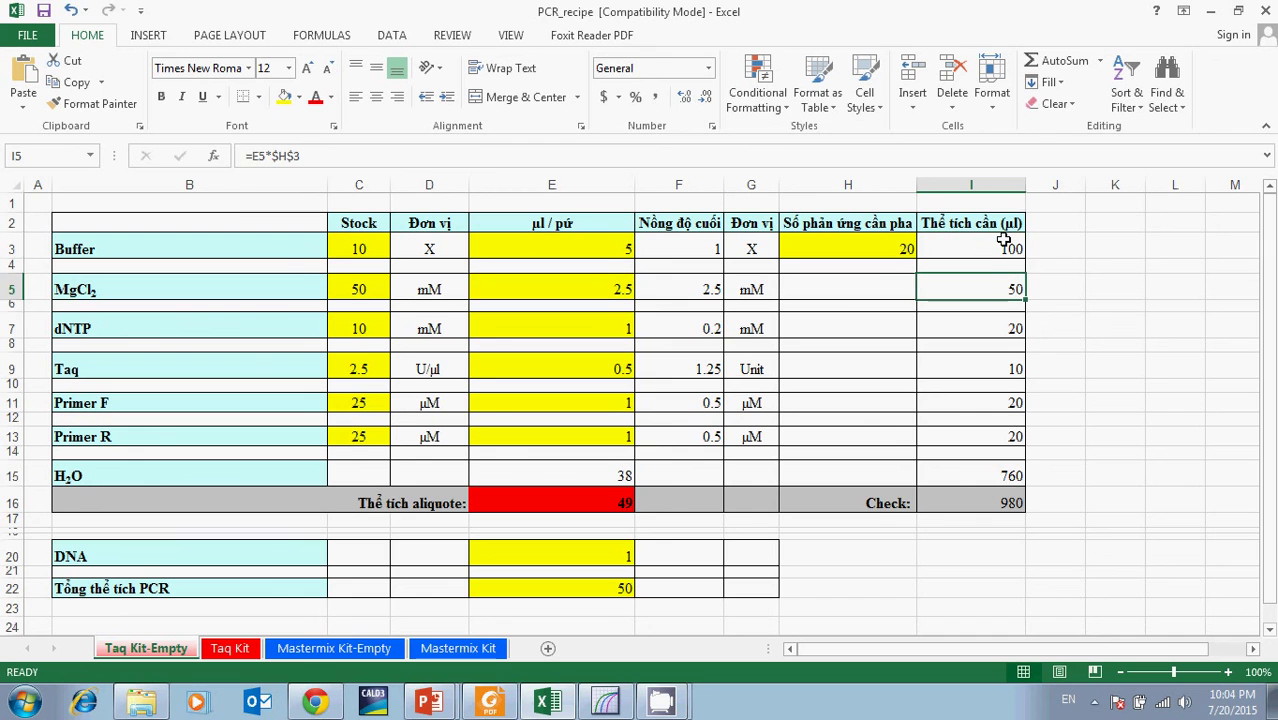
left_click(1000, 245)
left_click(1002, 288)
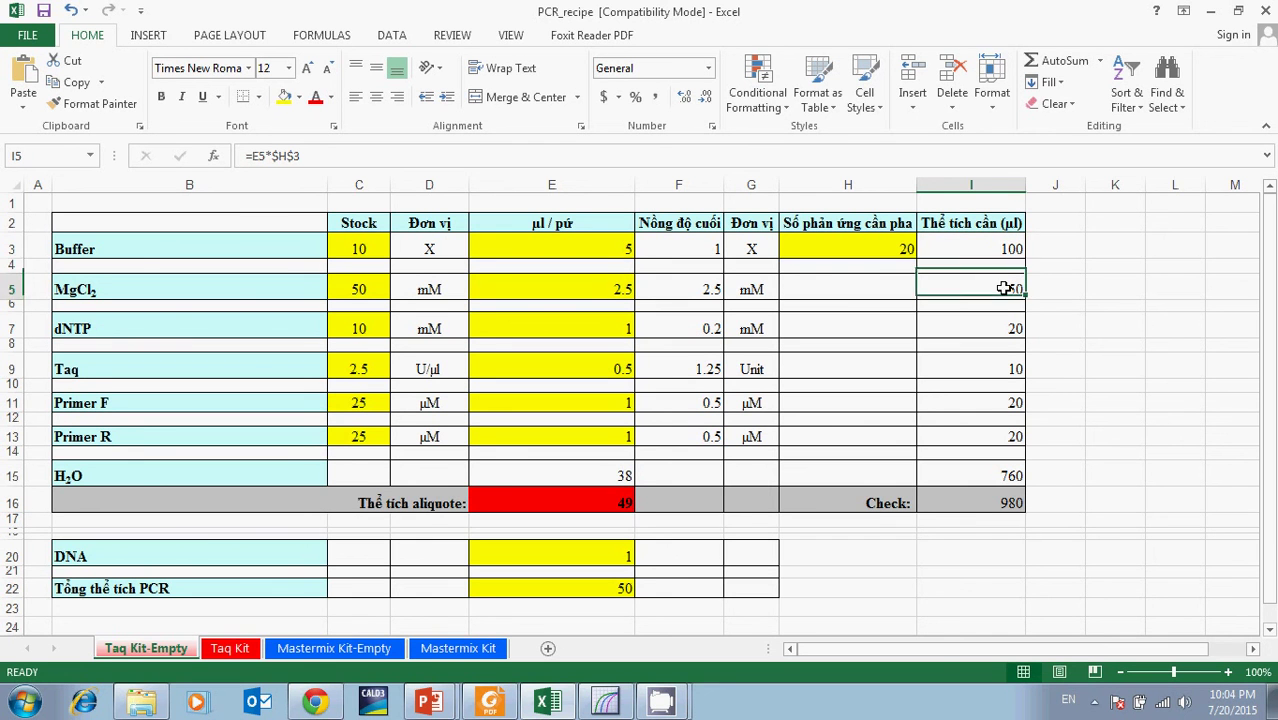
left_click(1000, 247)
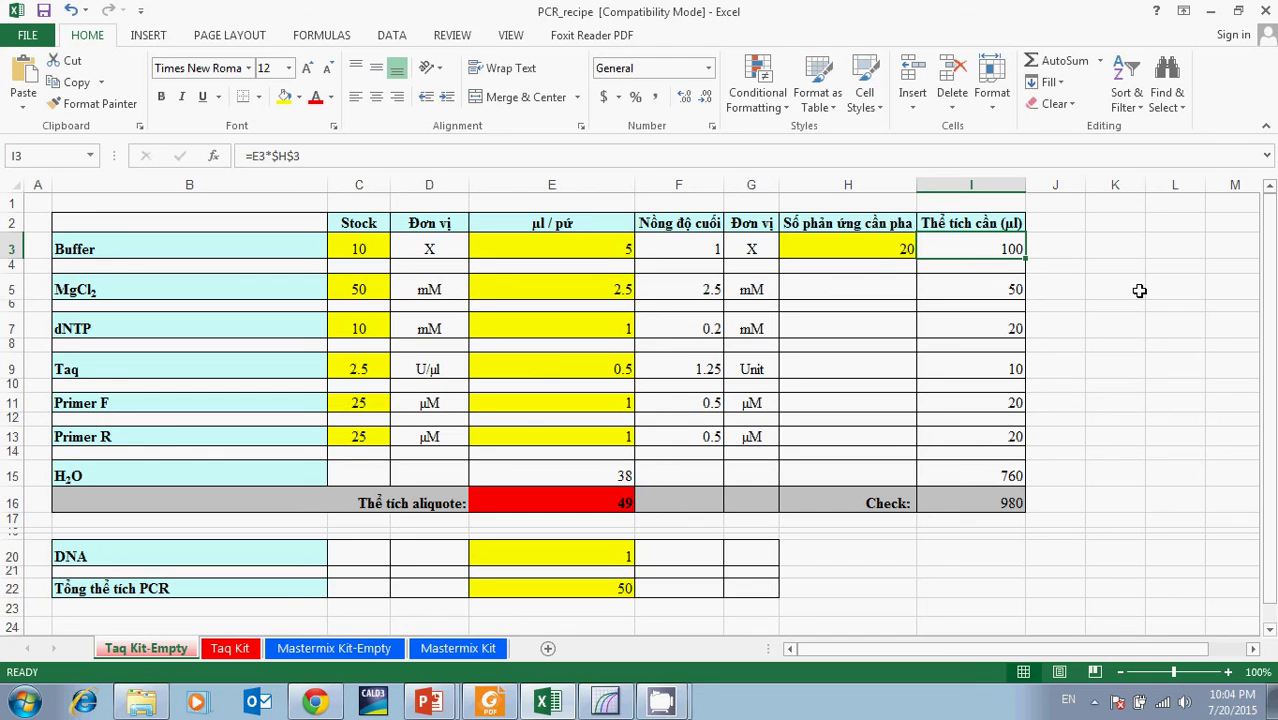
Set the number of reactions to prepare to 40 and look at the Check total of required volumes.
left_click(883, 251)
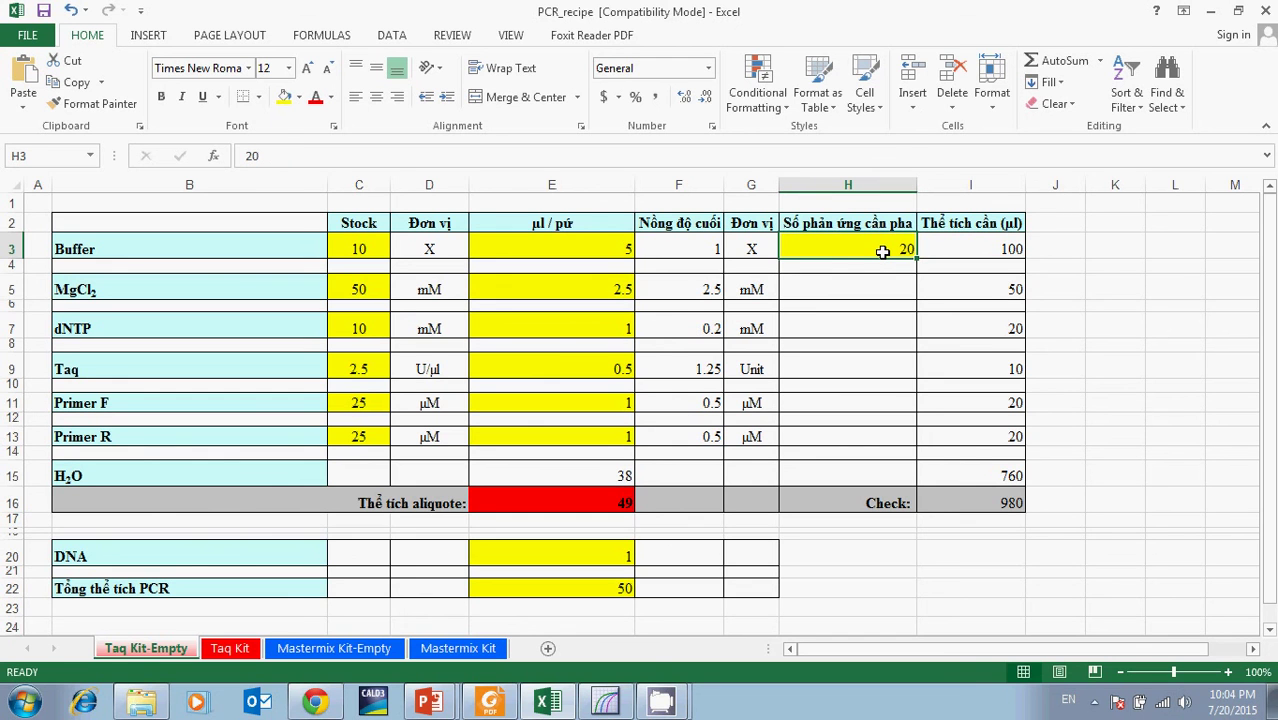
type("40")
key("Return")
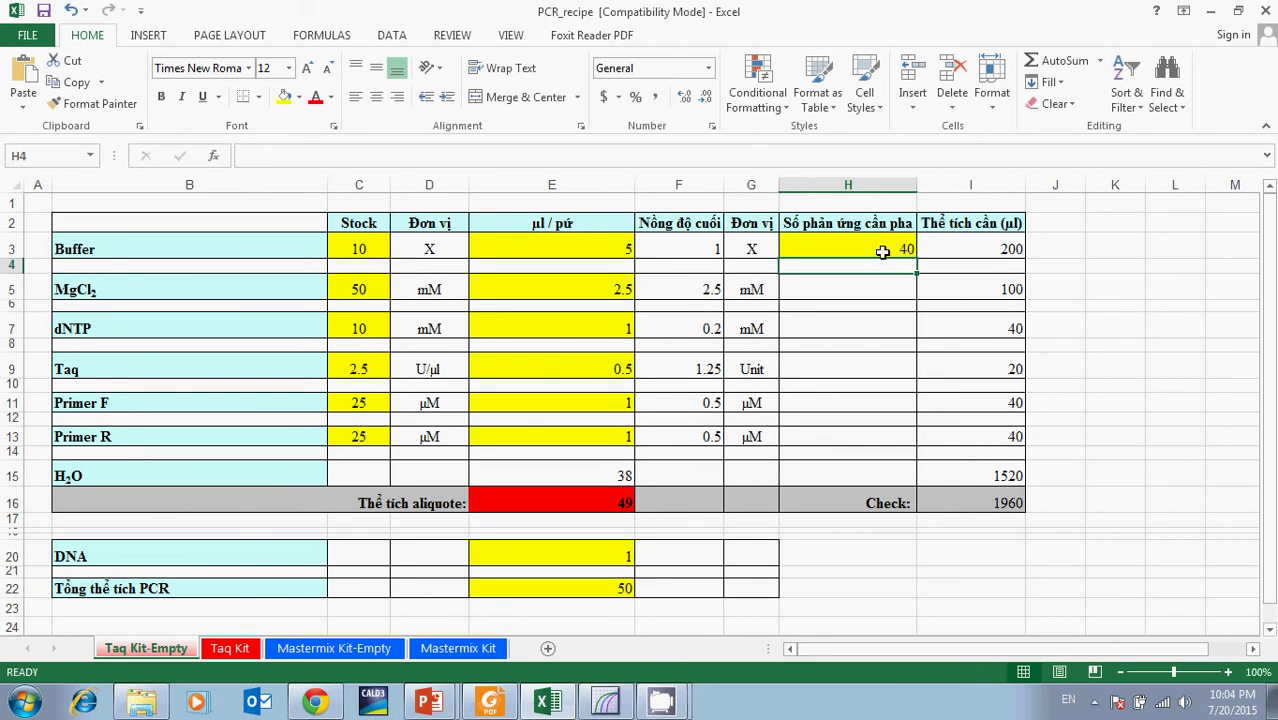
left_click(1004, 503)
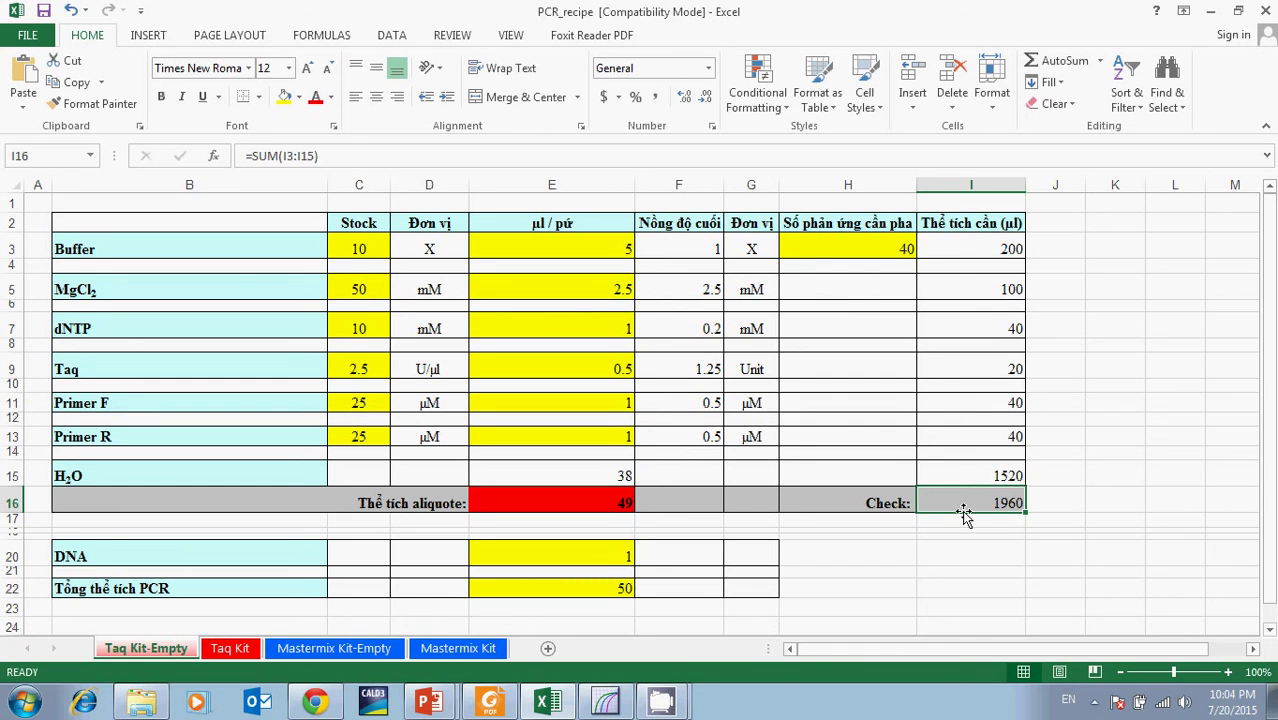
Switch to the Mastermix Kit-Empty sheet and set the Mastermix stock concentration to 2 X.
left_click(362, 650)
left_click(354, 246)
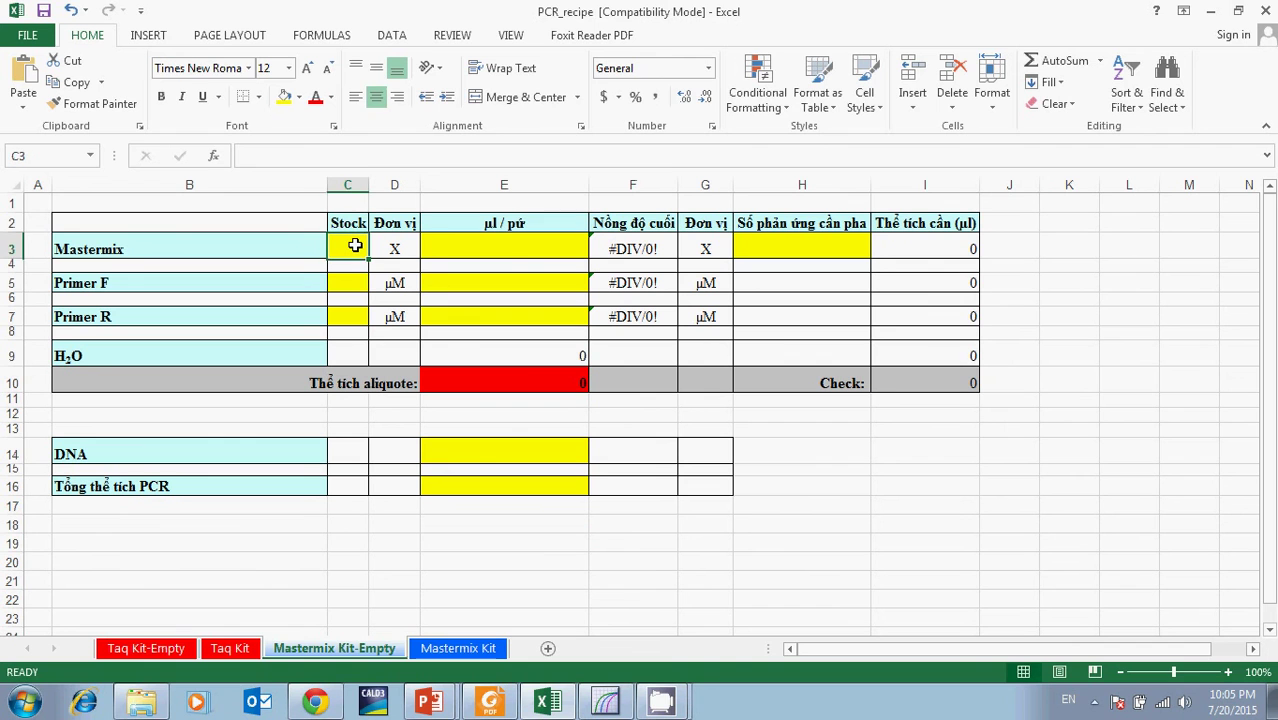
type("2")
key("Return")
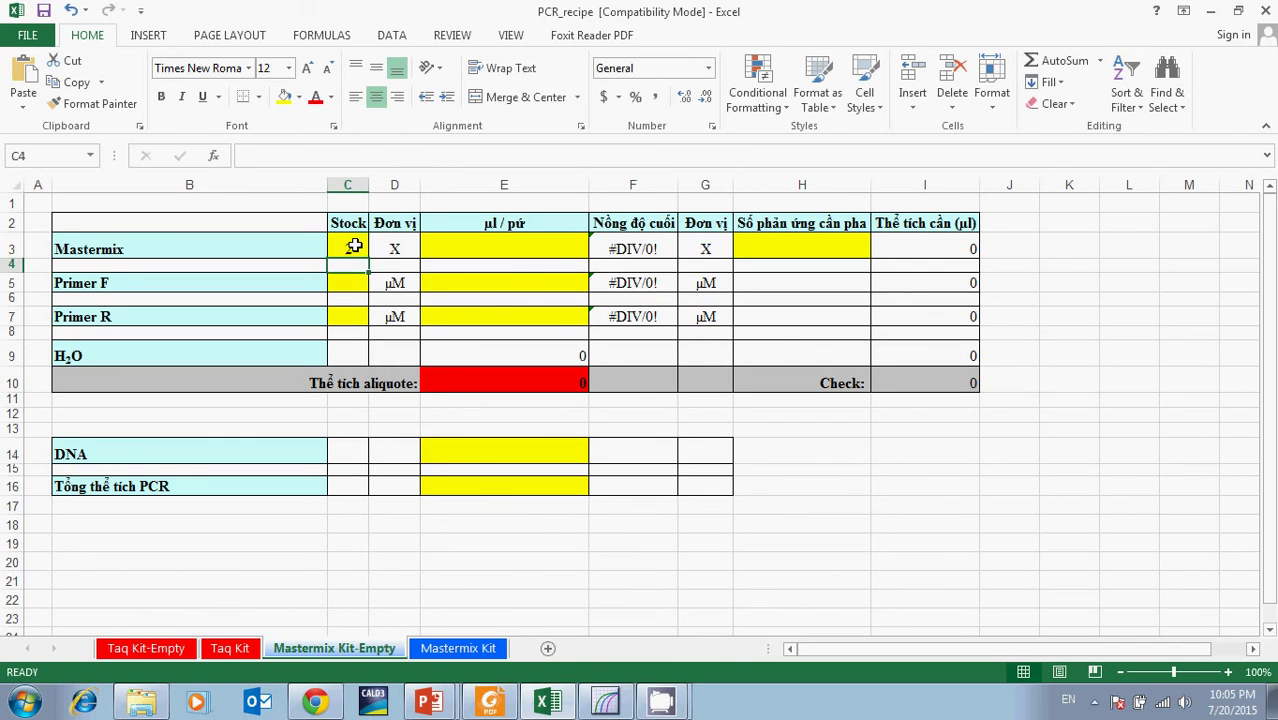
Set the total PCR volume (Tổng thể tích PCR) to 50 µl.
key("Down")
key("Down")
key("Down")
key("Down")
key("Down")
key("Down")
key("Down")
key("Down")
key("Down")
key("Down")
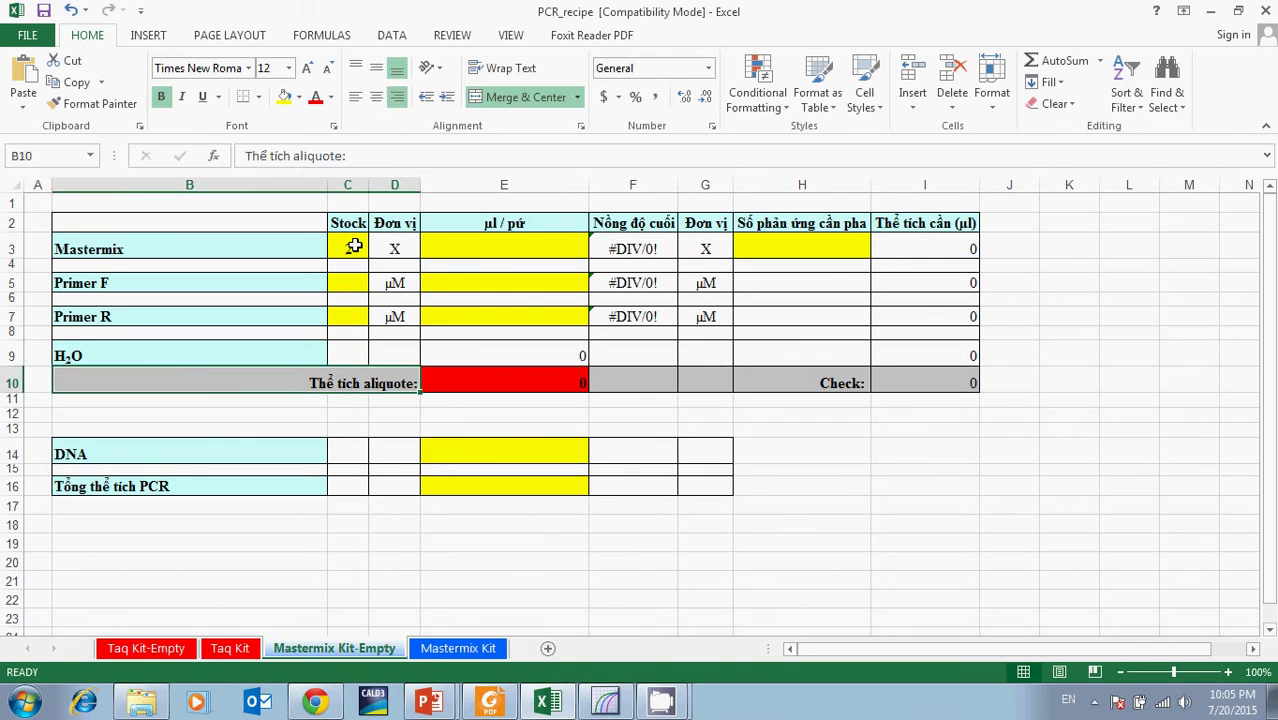
key("Right")
key("Right")
key("Down")
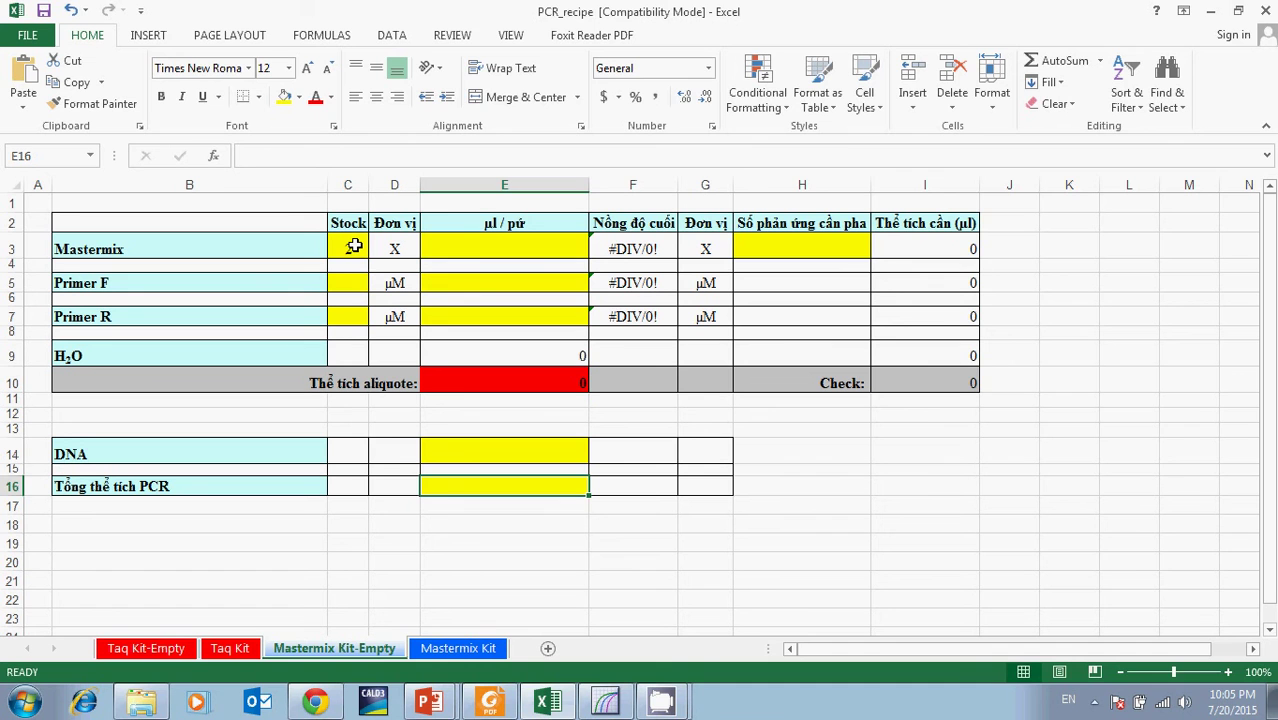
type("50")
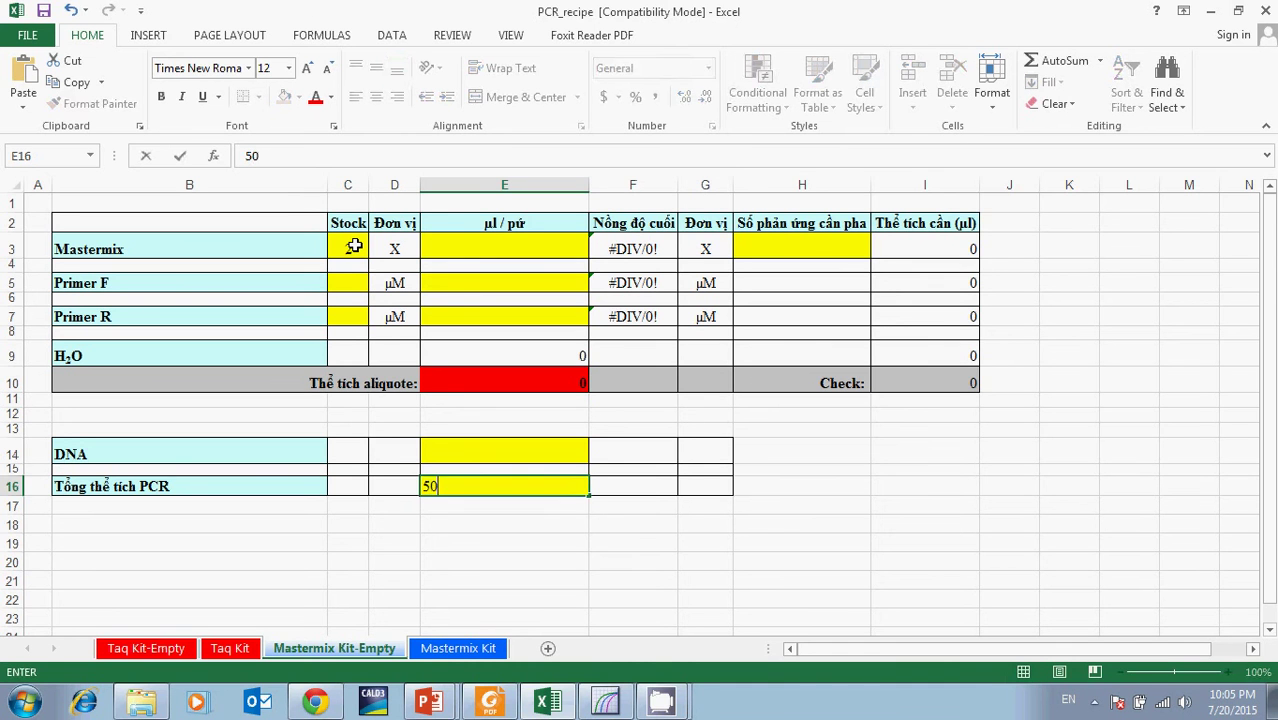
key("Return")
Enter 1 µl as the DNA volume per reaction.
key("Up")
key("Up")
key("Up")
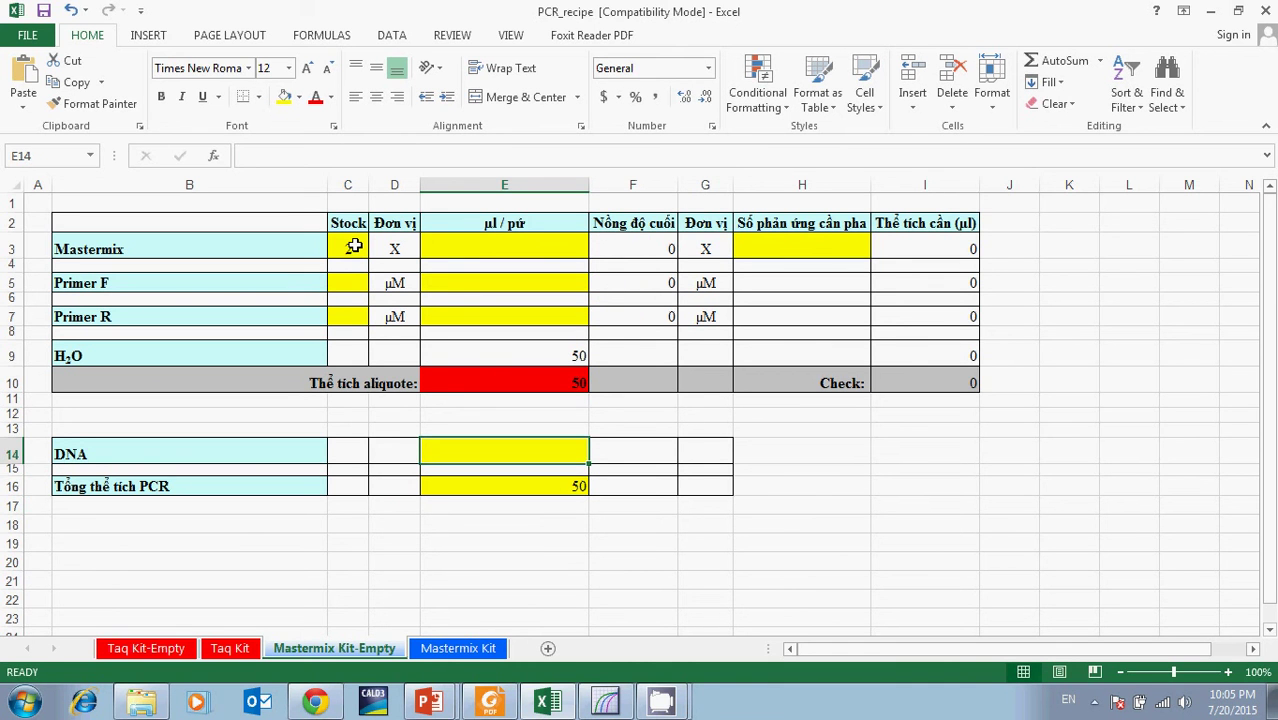
type("1")
key("Return")
Set the Mastermix volume per reaction (µl / pứ) to 25 µl.
key("Up")
key("Up")
key("Up")
key("Up")
key("Up")
key("Up")
key("Up")
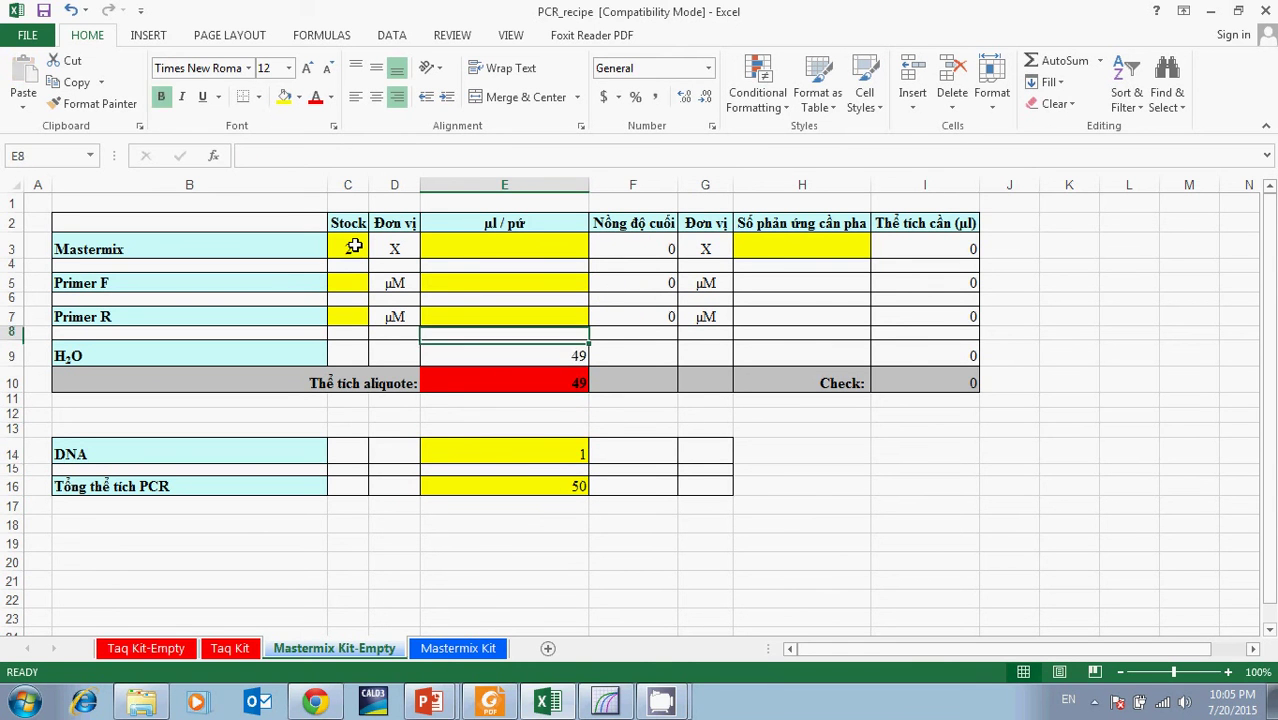
key("Up")
key("Up")
left_click(347, 248)
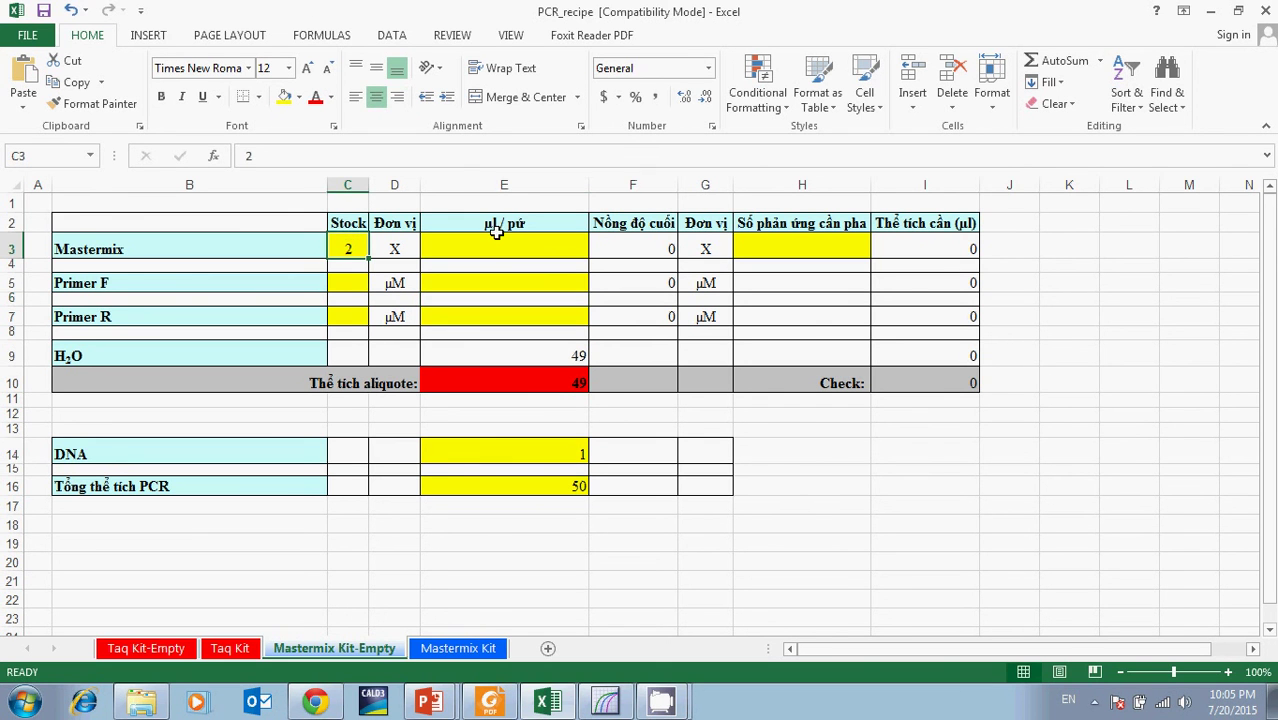
left_click(494, 248)
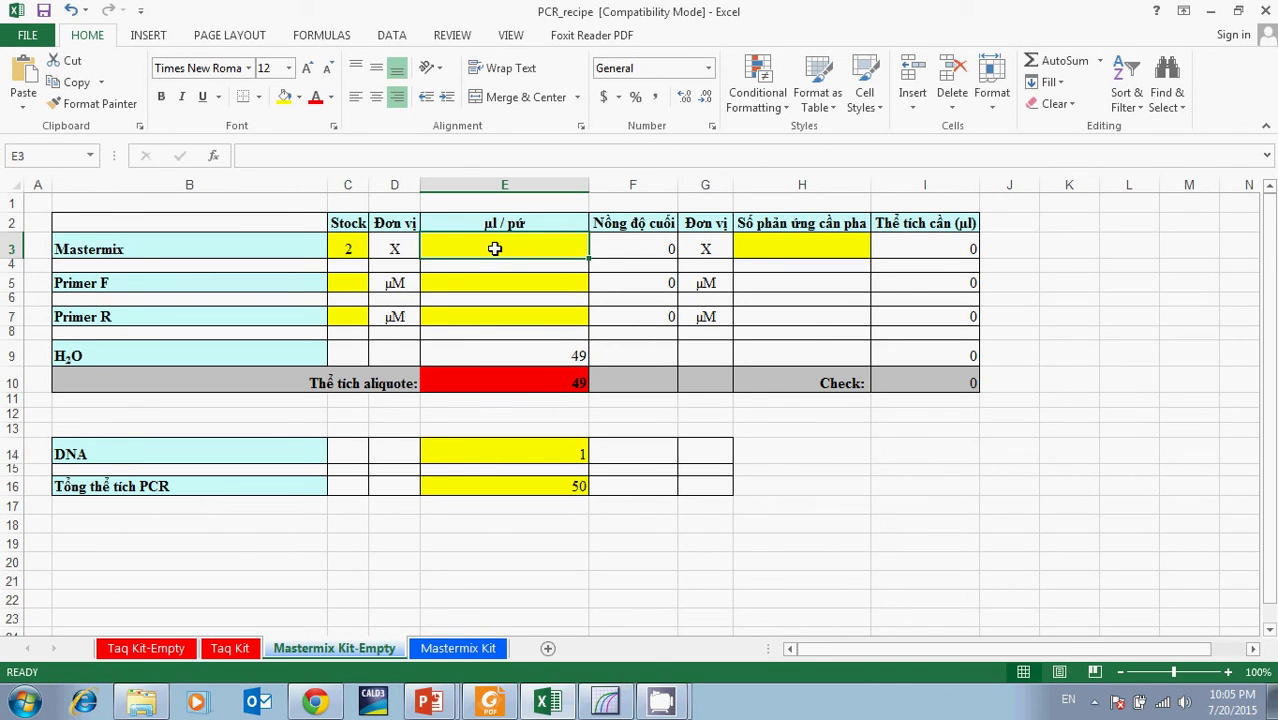
type("25")
key("Return")
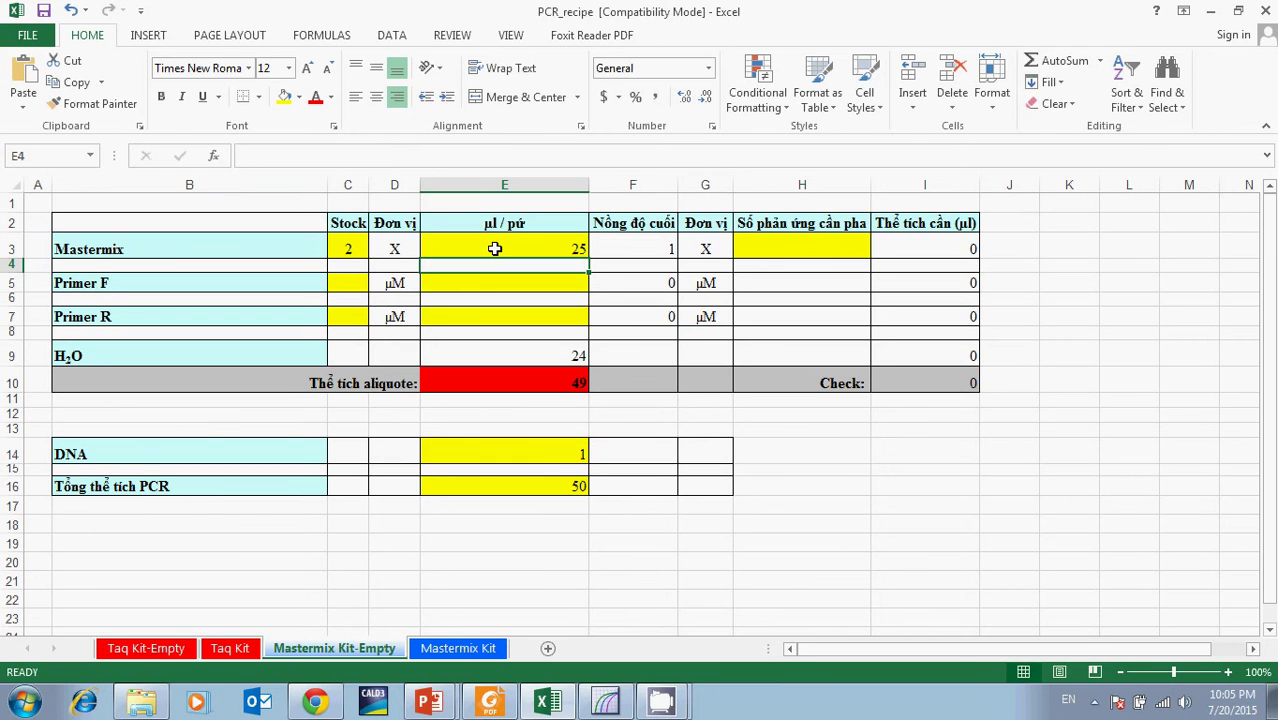
Enter Primer F with a stock concentration of 25 µM and 1 µl per reaction.
left_click(333, 287)
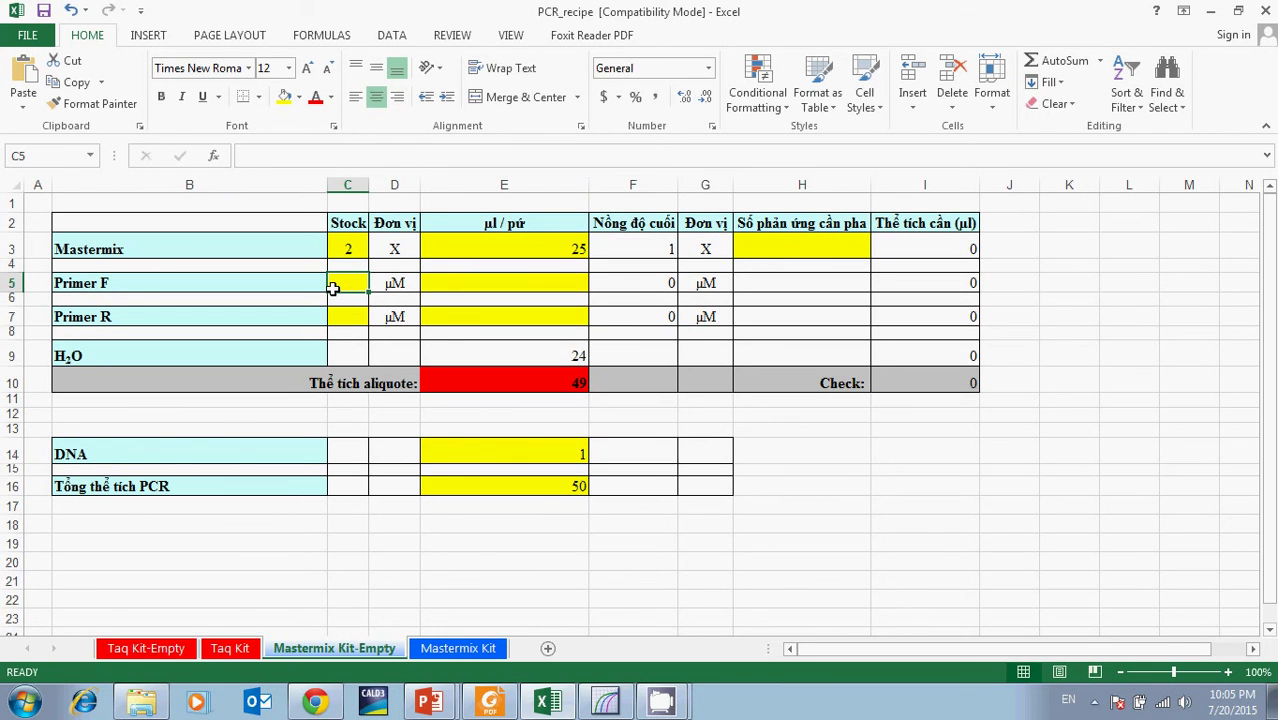
type("25")
key("Tab")
key("Tab")
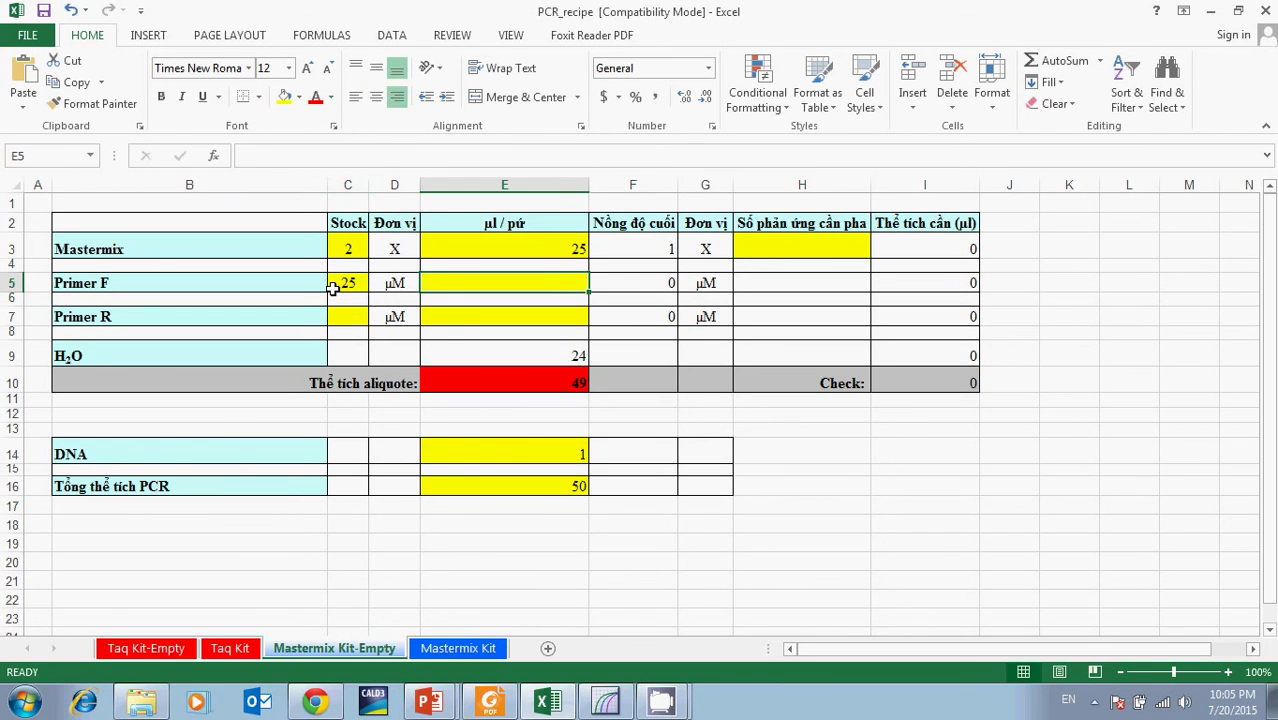
type("1")
key("Return")
Enter Primer R with a stock concentration of 25 µM and 1 µl per reaction.
key("Left")
key("Left")
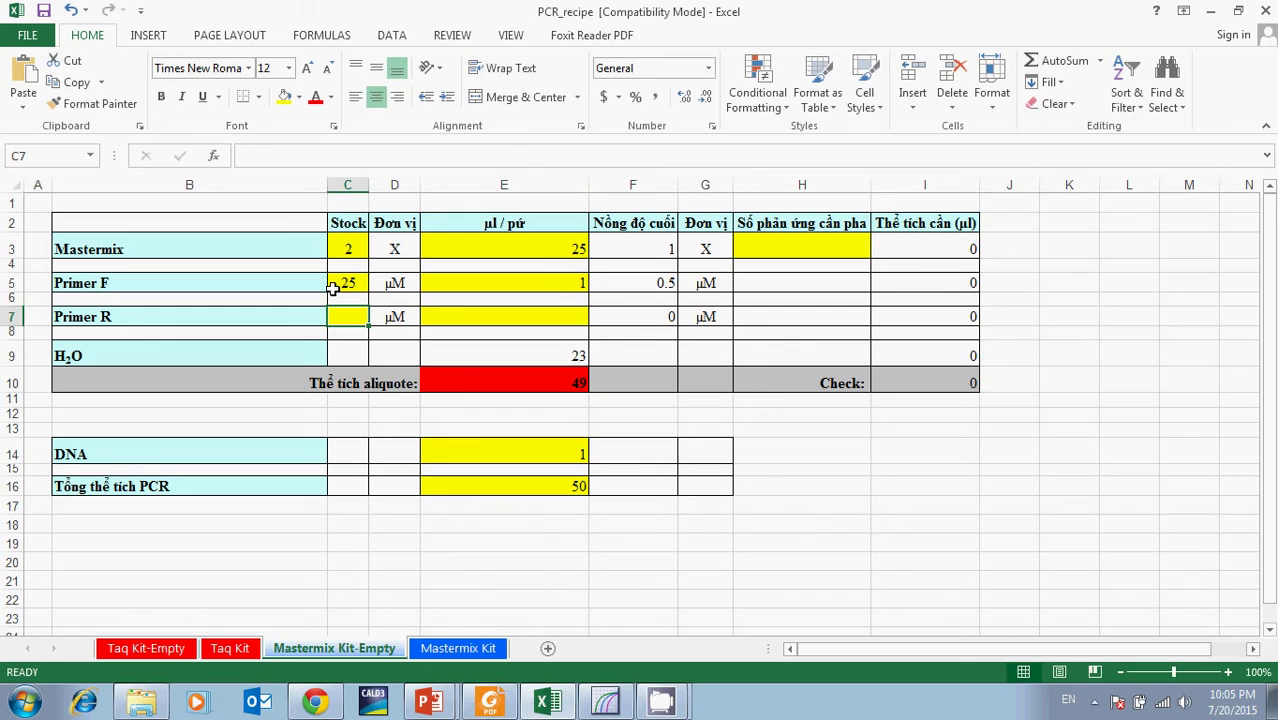
type("25")
key("Tab")
key("Tab")
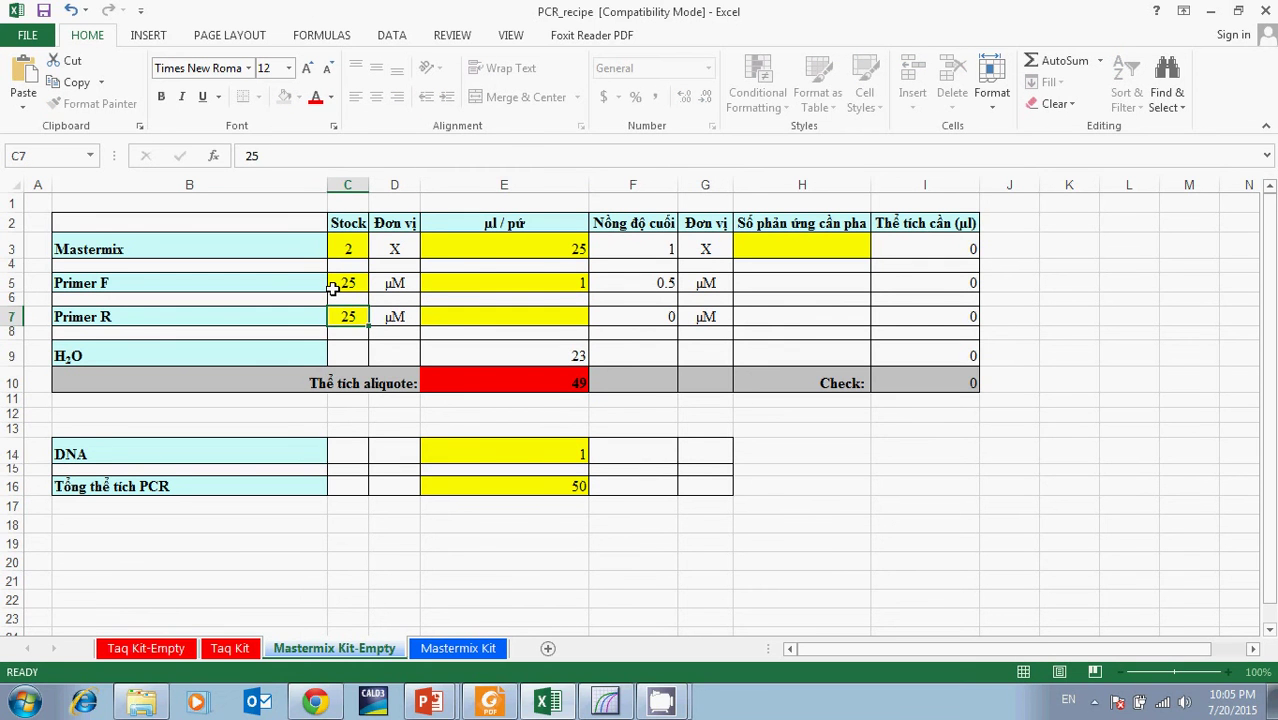
type("1")
key("Return")
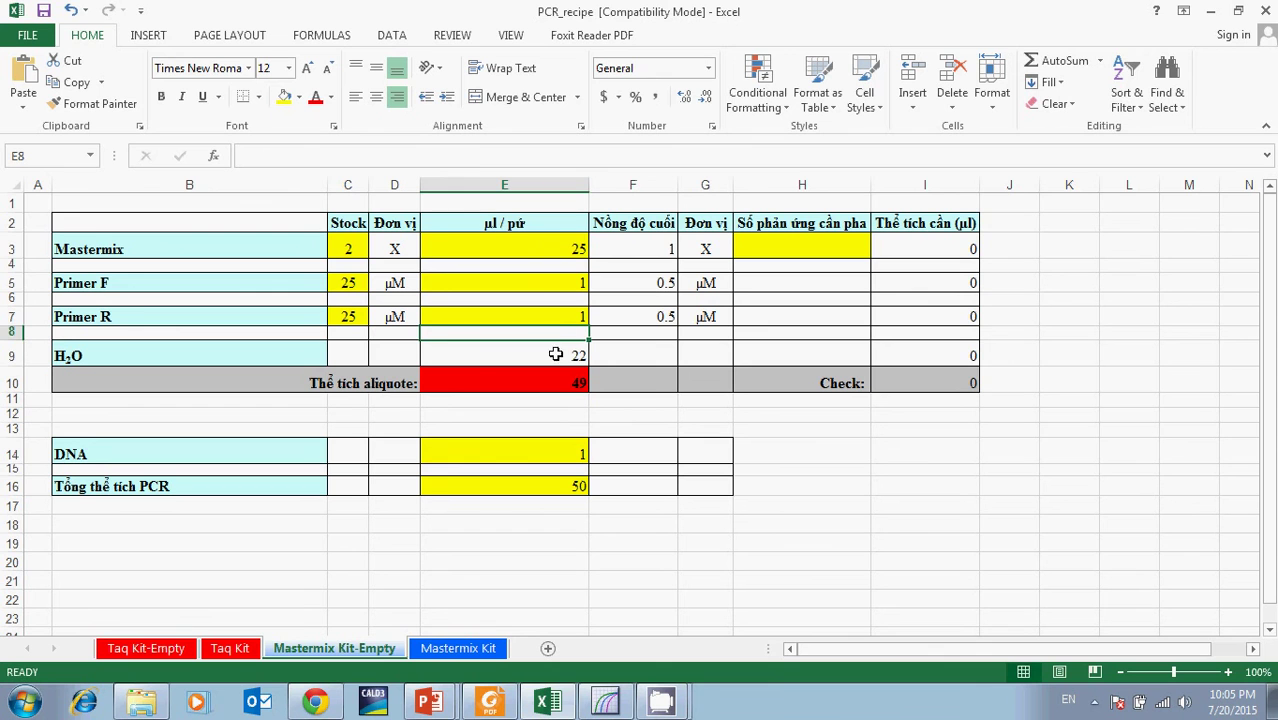
Check the H2O volume formula and set the number of reactions to prepare (Số phản ứng cần pha) to 30.
left_click(572, 247)
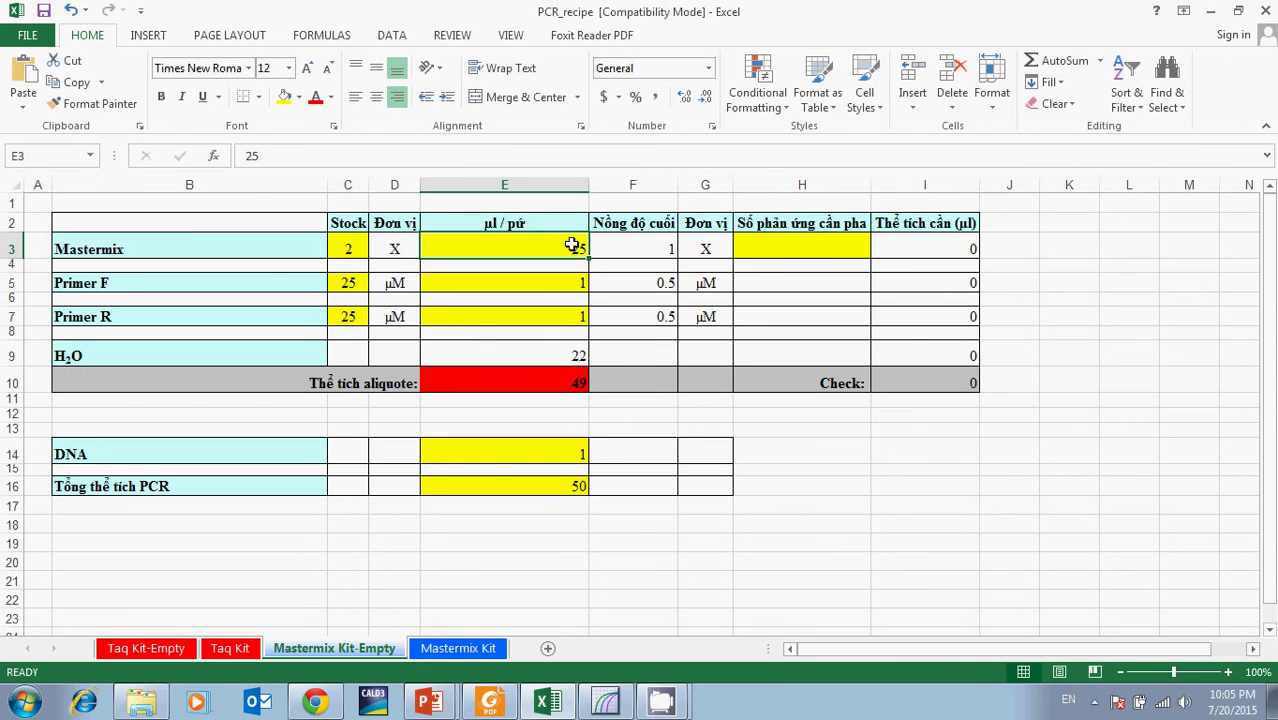
left_click(542, 350)
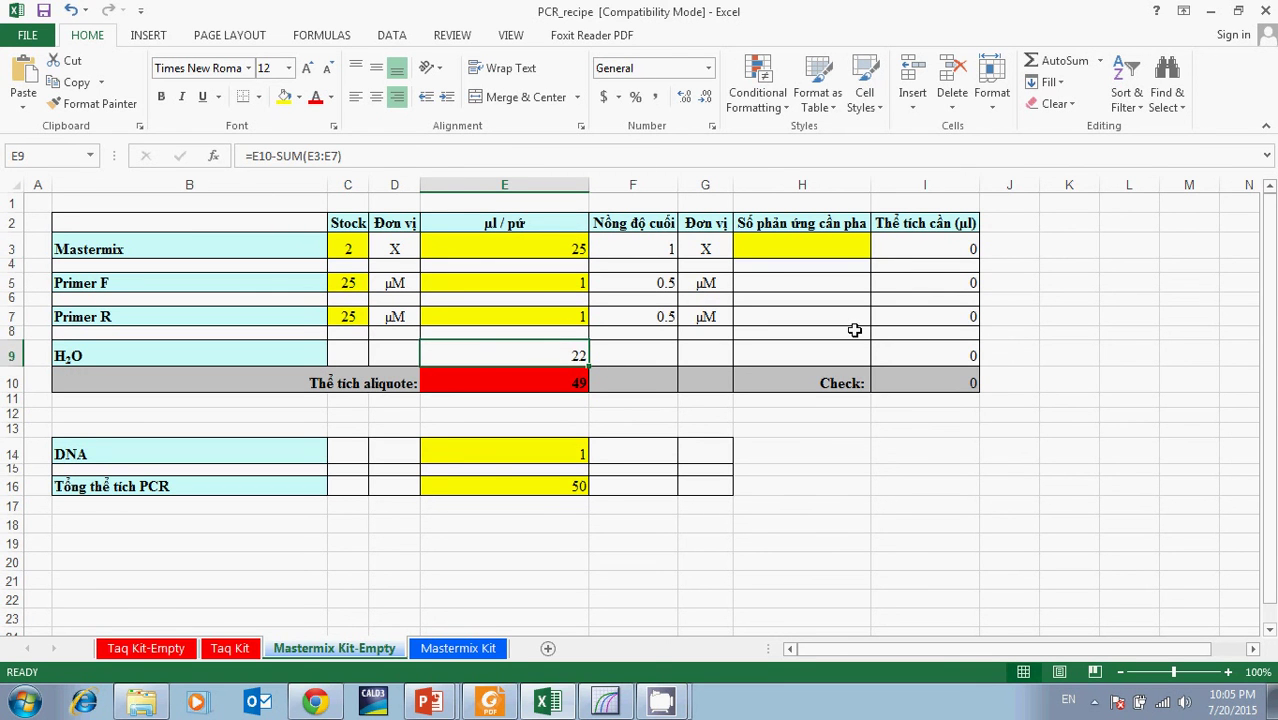
left_click(818, 248)
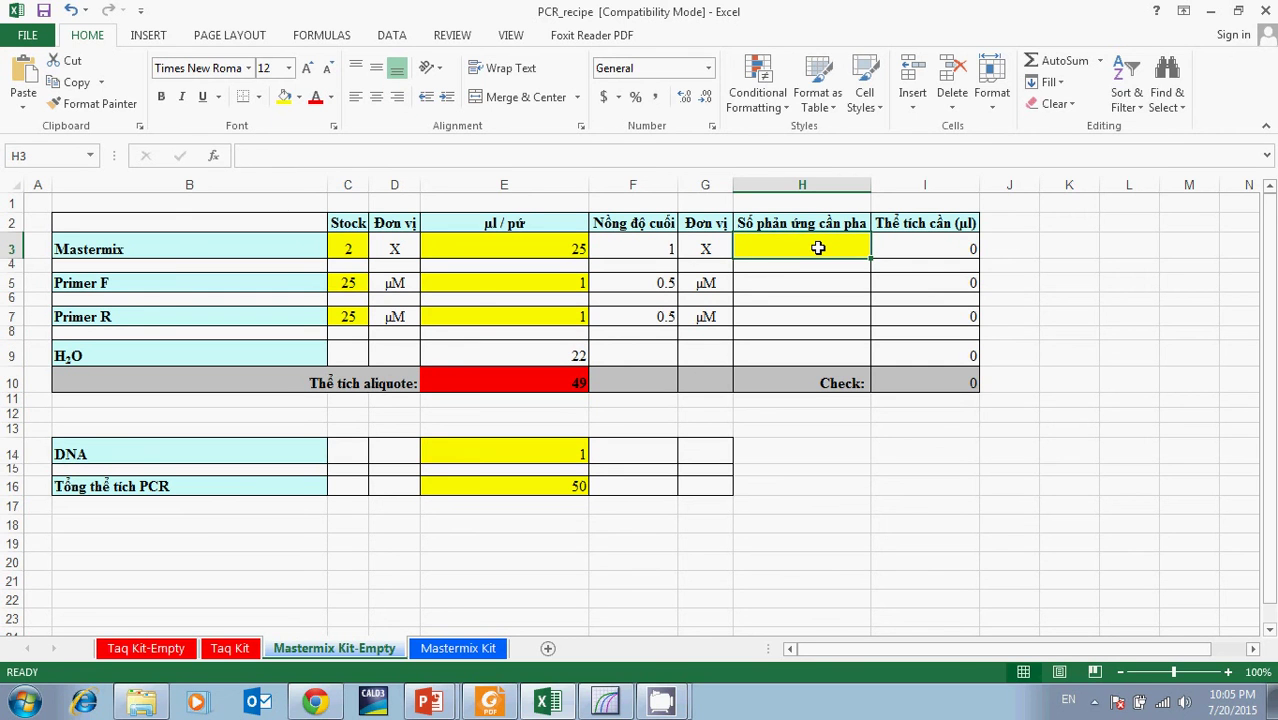
type("30")
key("Return")
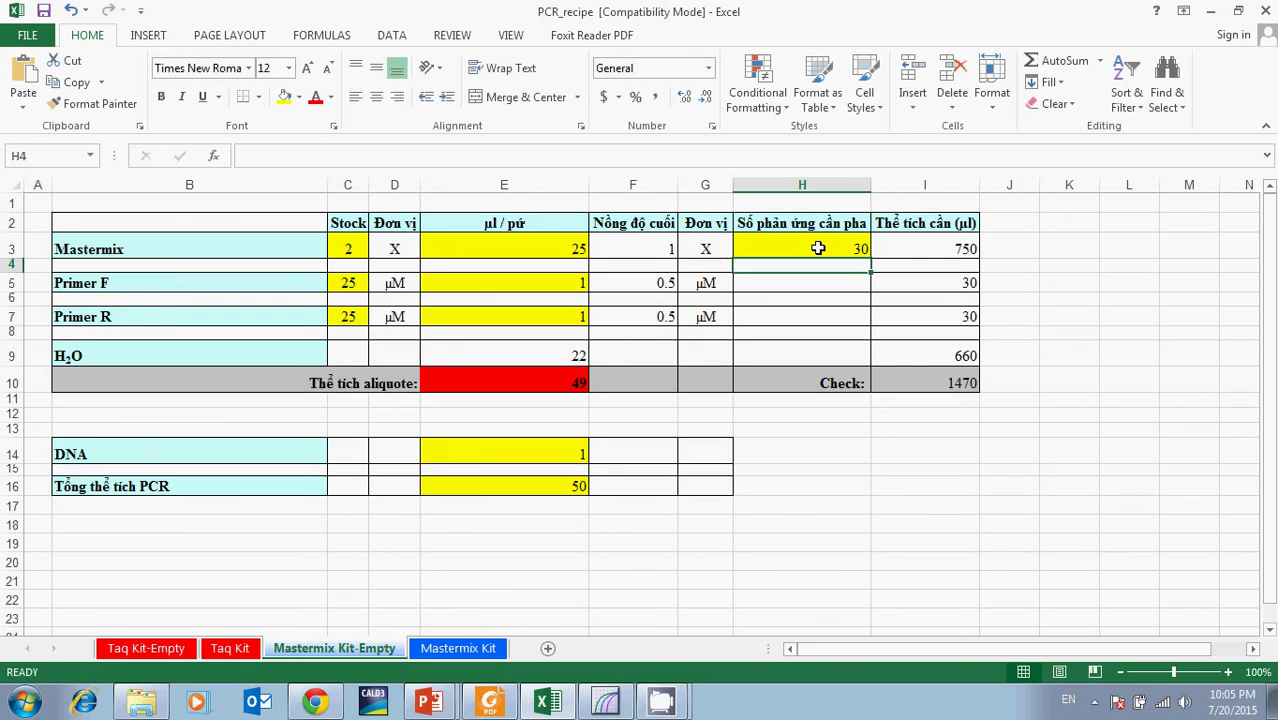
Examine the required volumes (Thể tích cần) of Mastermix and Primer F, and return to the Taq Kit-Empty sheet.
left_click(947, 247)
left_click(947, 282)
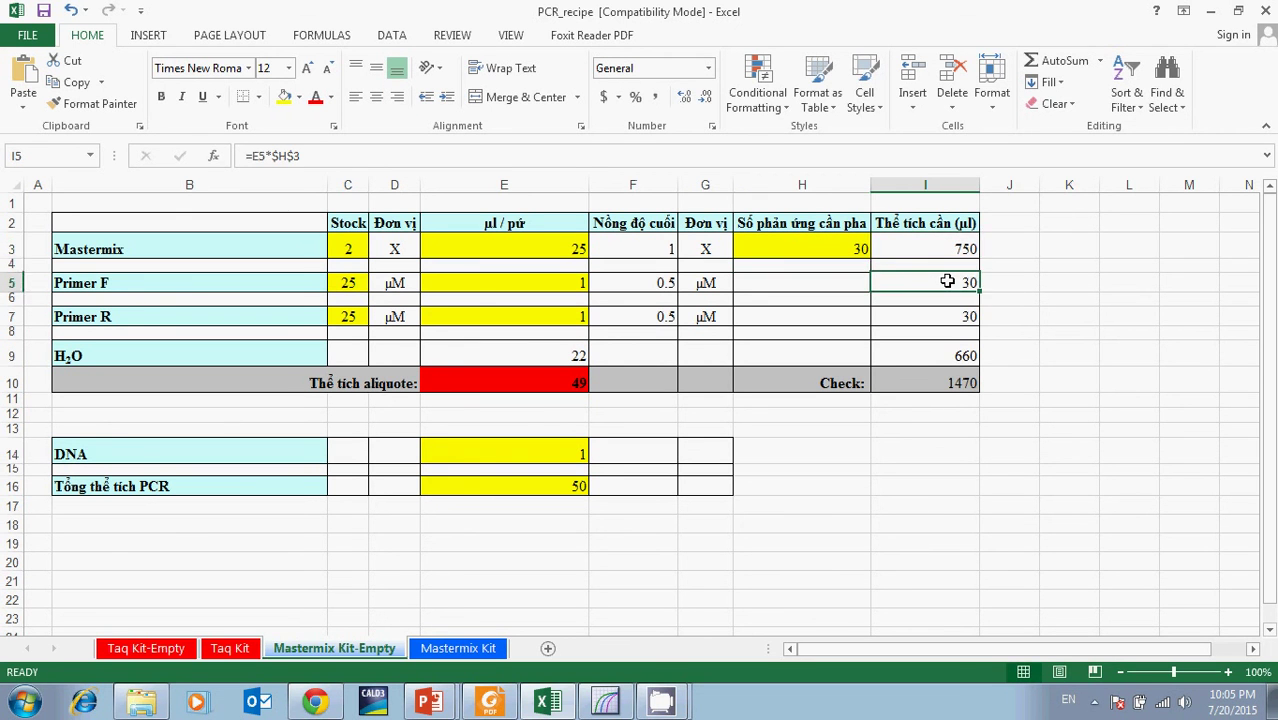
left_click(945, 242)
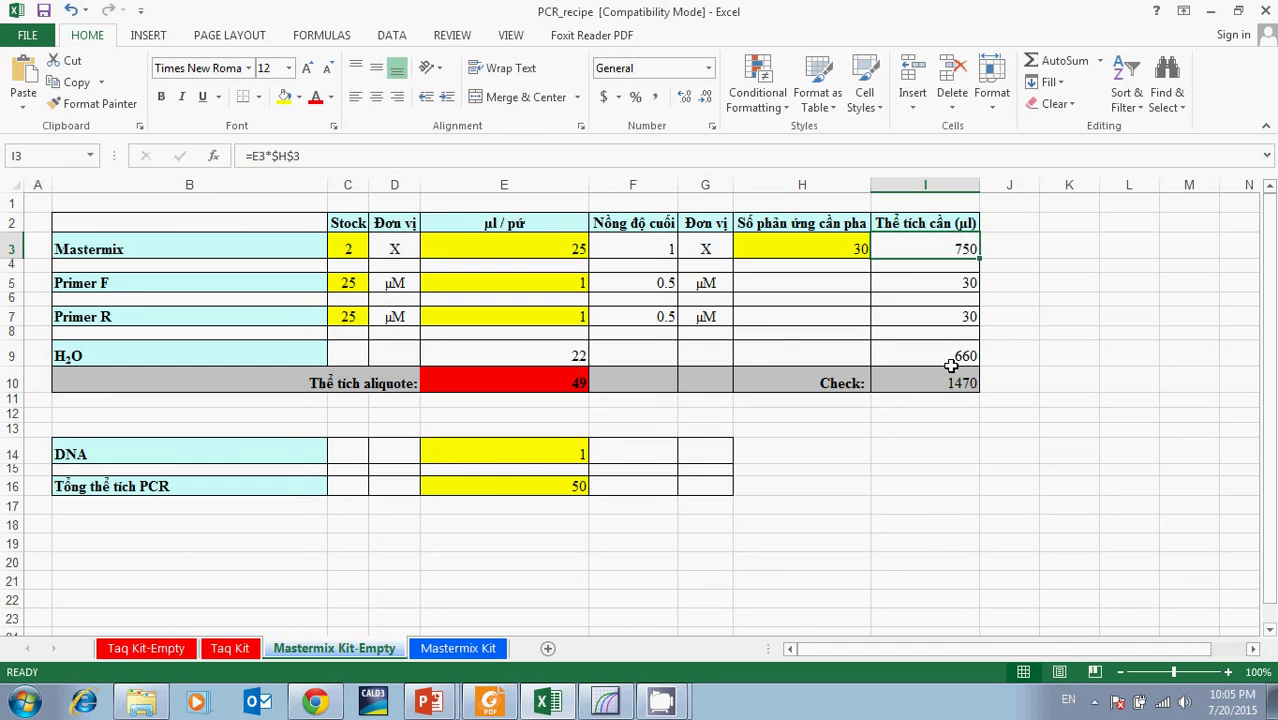
left_click(152, 652)
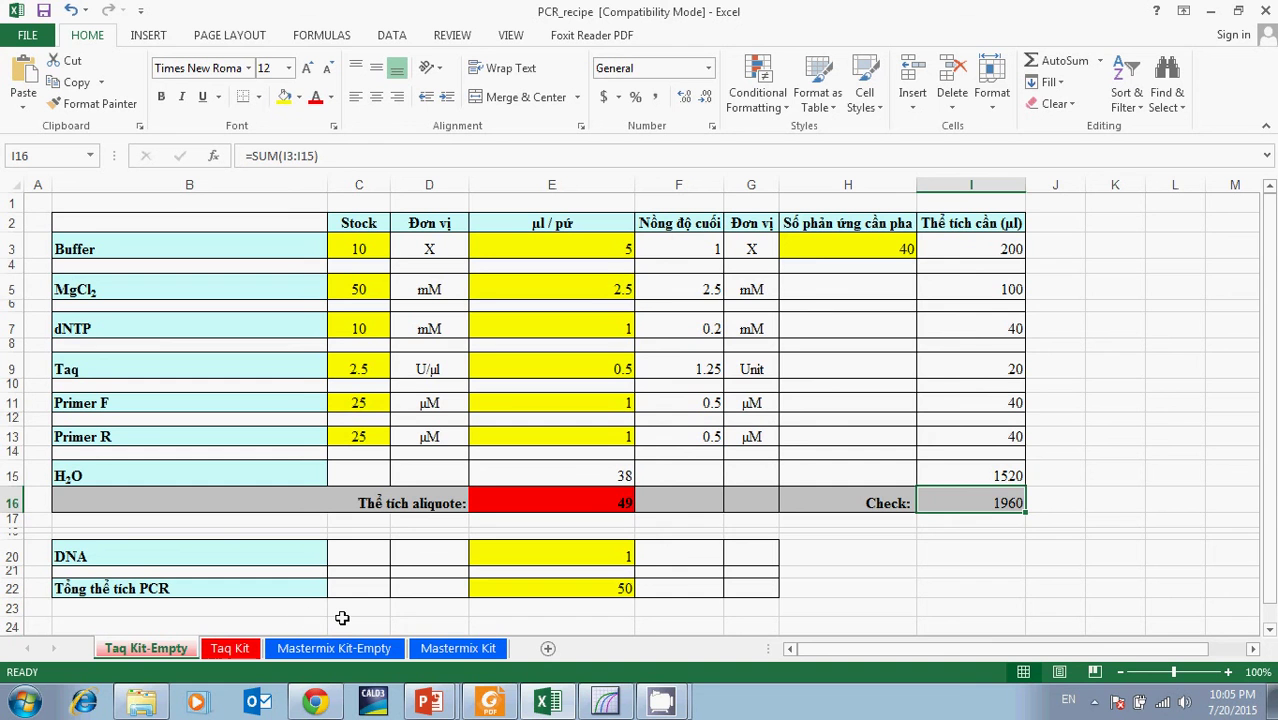
Switch to the PowerPoint slide show and advance to the Chương trình PCR slide.
key("alt+Tab")
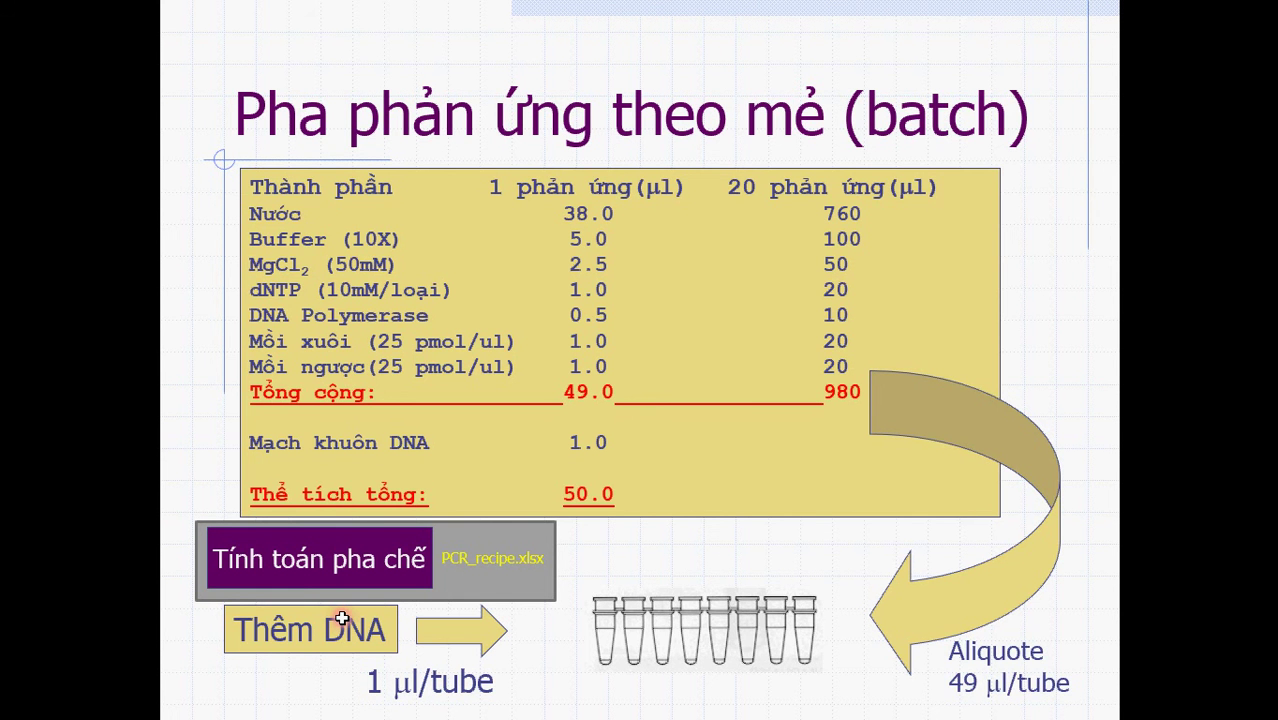
key("Right")
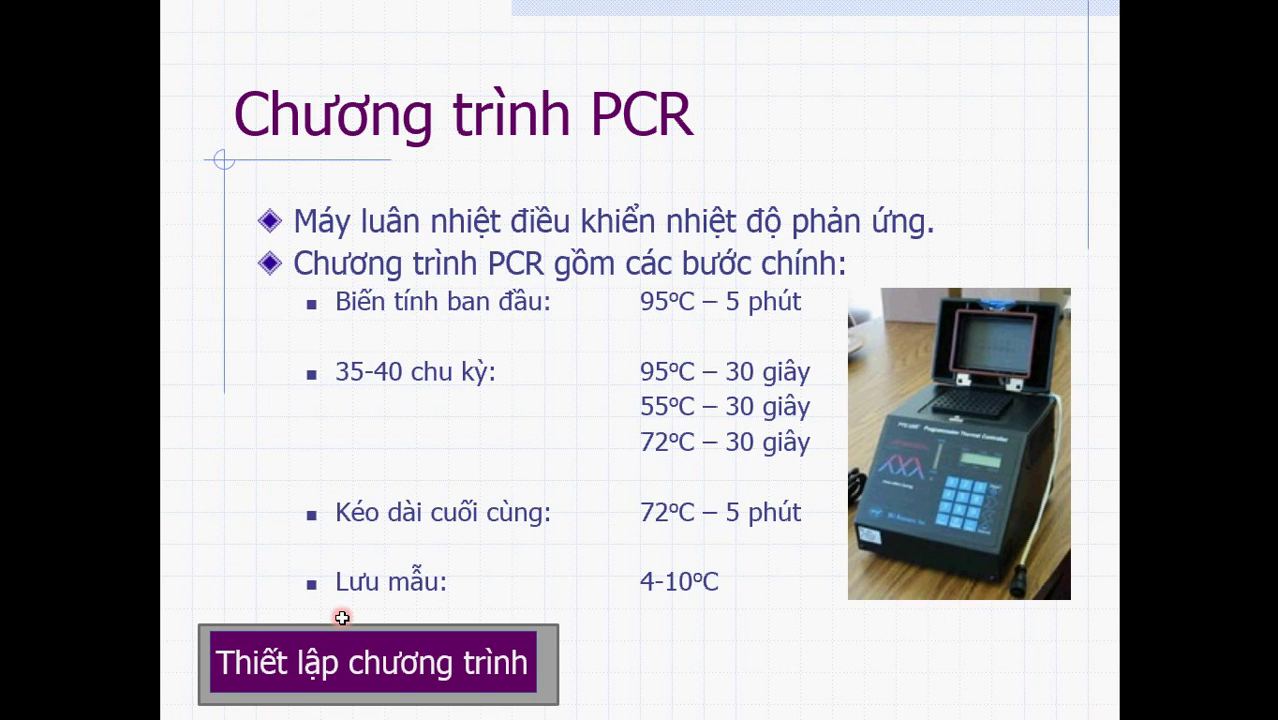